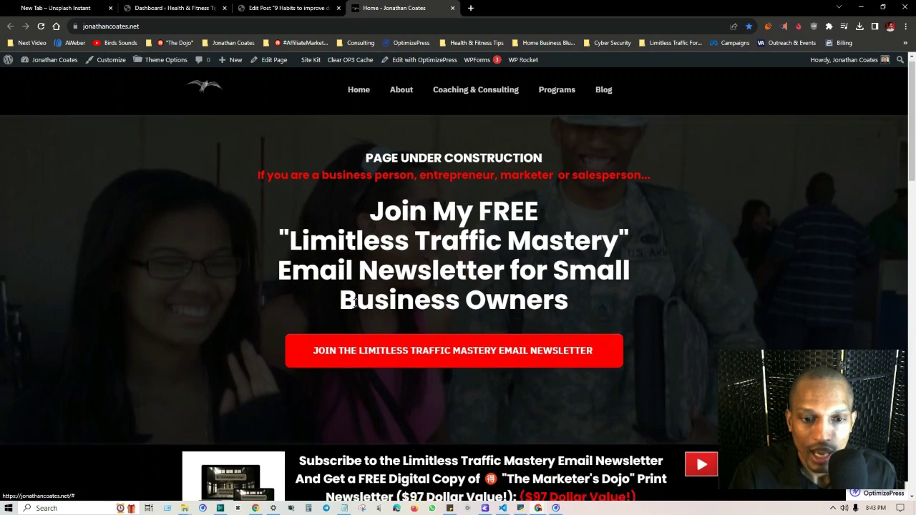
Step: Preview the Limitless Traffic Mastery newsletter popup on the homepage, then switch to the Health & Fitness dashboard
scroll(401, 379, down, 1)
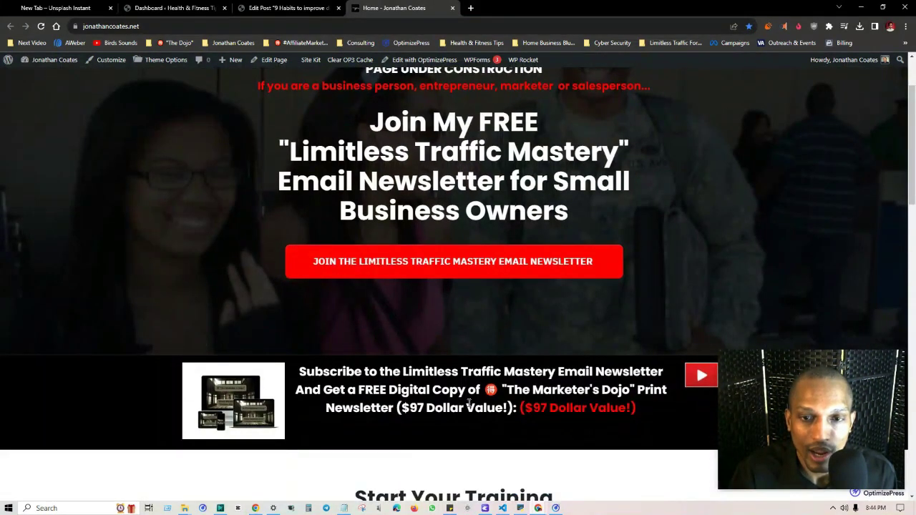
click(473, 264)
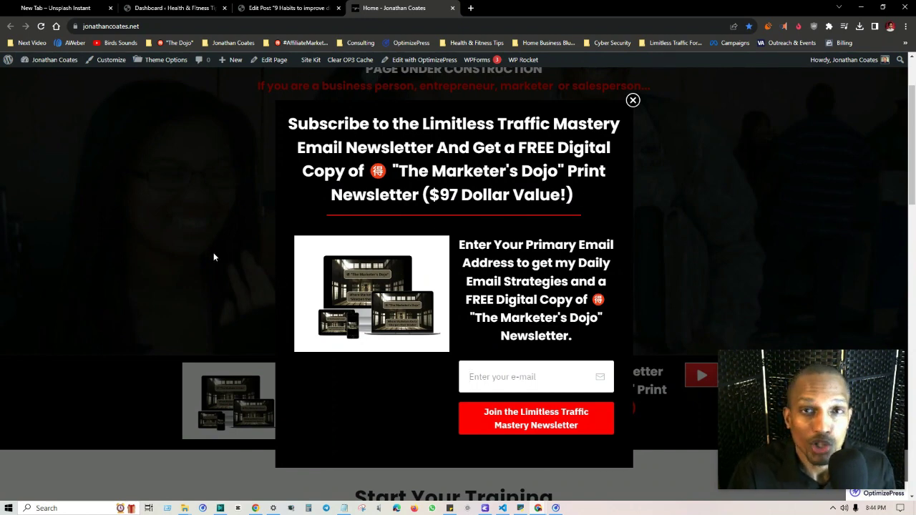
click(161, 8)
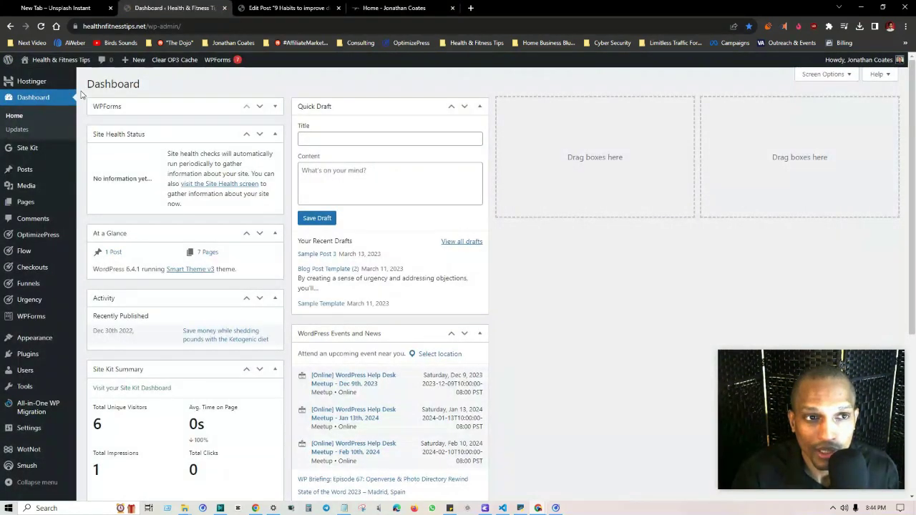
Step: Open the post '9 Habits to improve digestion and eliminate bloating' in the OptimizePress builder
click(34, 77)
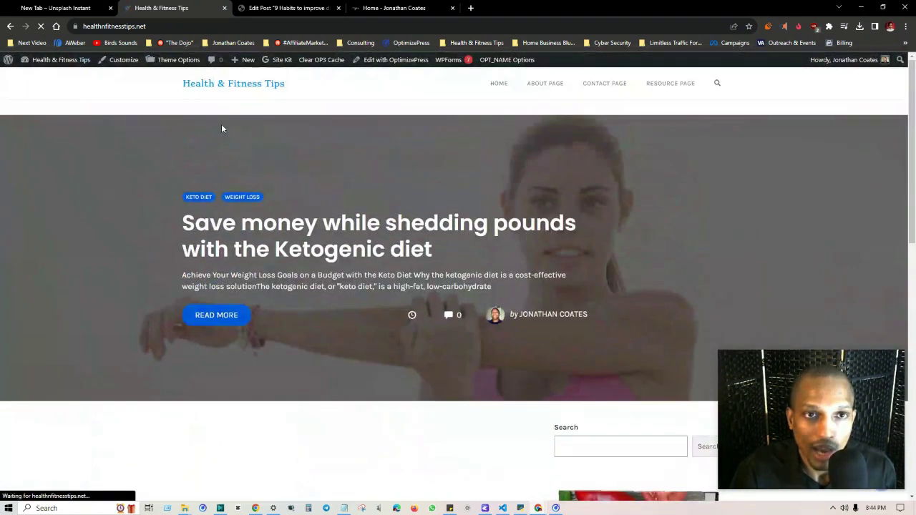
click(267, 6)
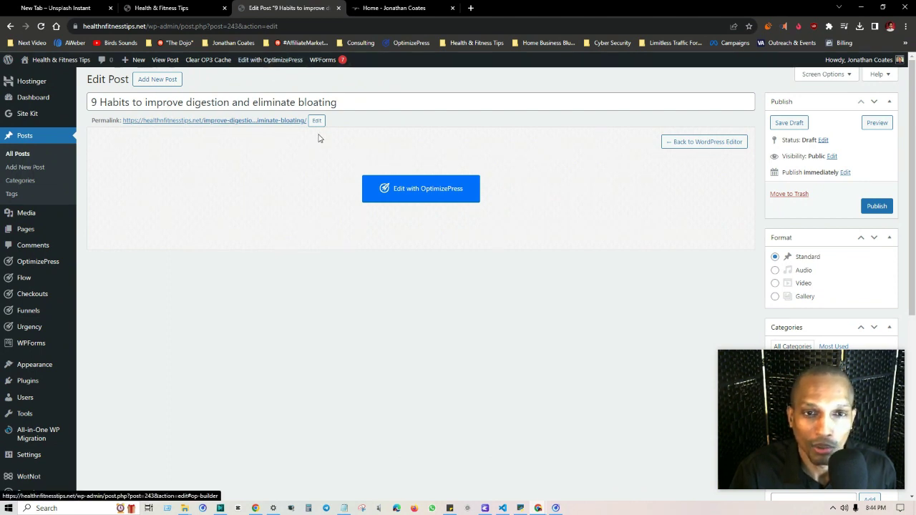
click(434, 190)
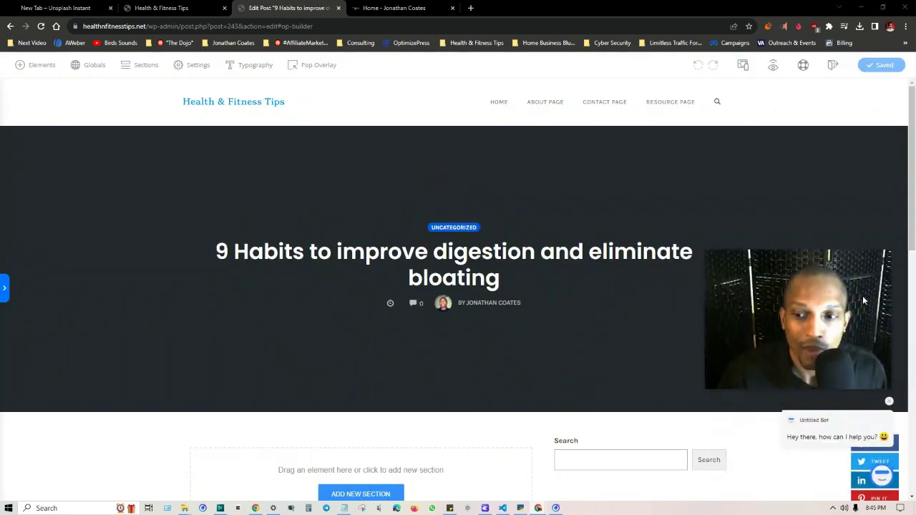
Step: Dismiss the chat bot, check the Pop Overlay options, and bring up the Sections library
click(886, 424)
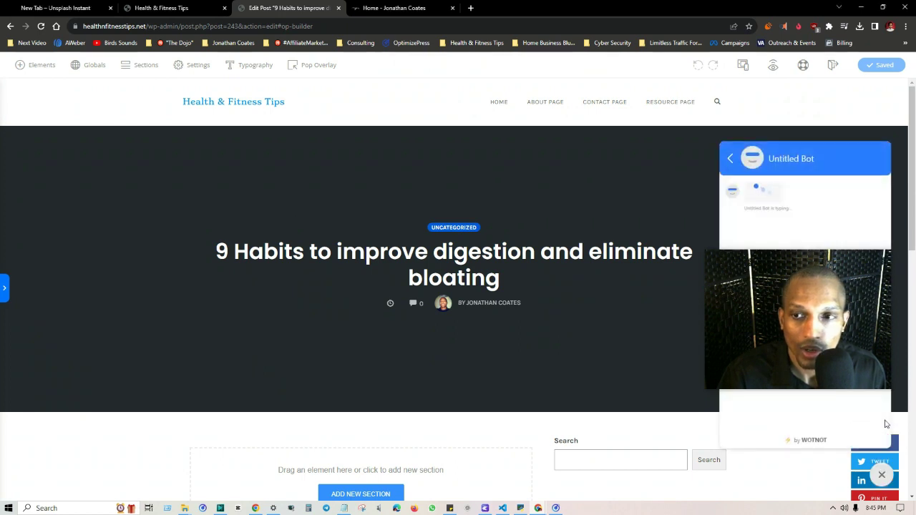
drag(834, 294, 837, 321)
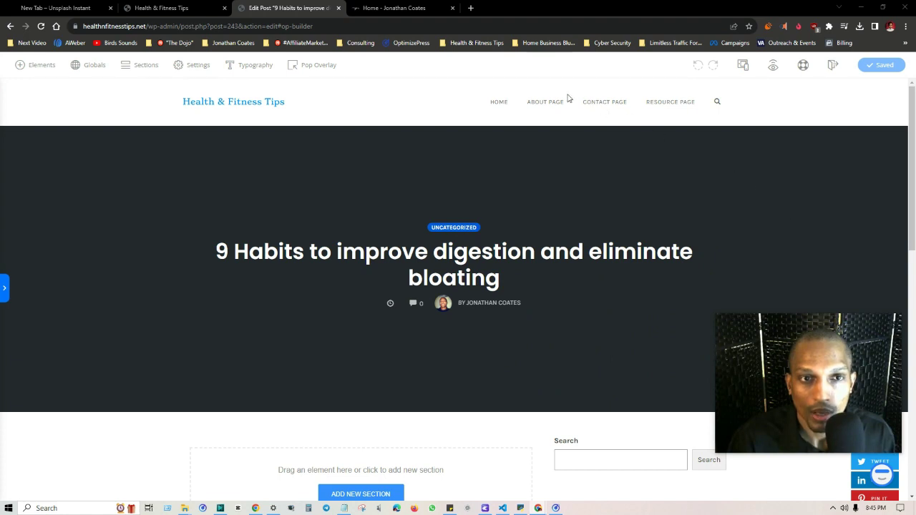
click(298, 67)
click(307, 64)
click(303, 66)
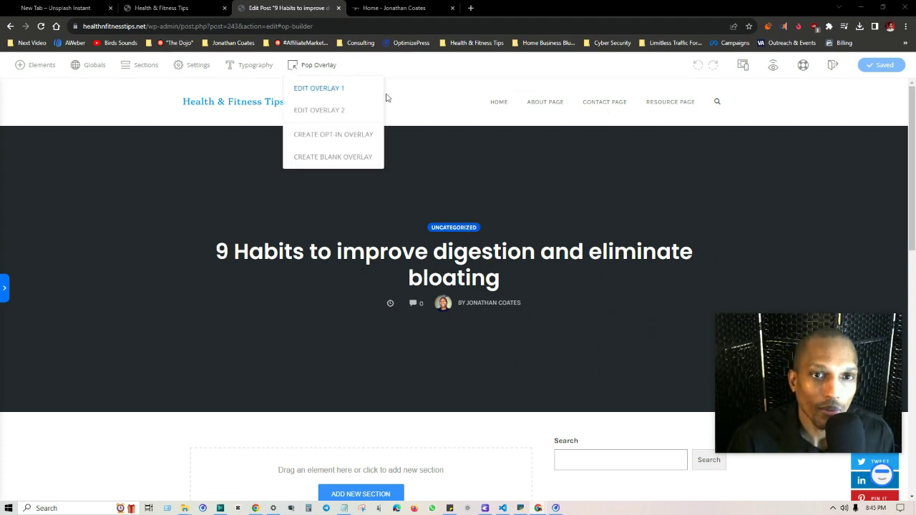
click(321, 66)
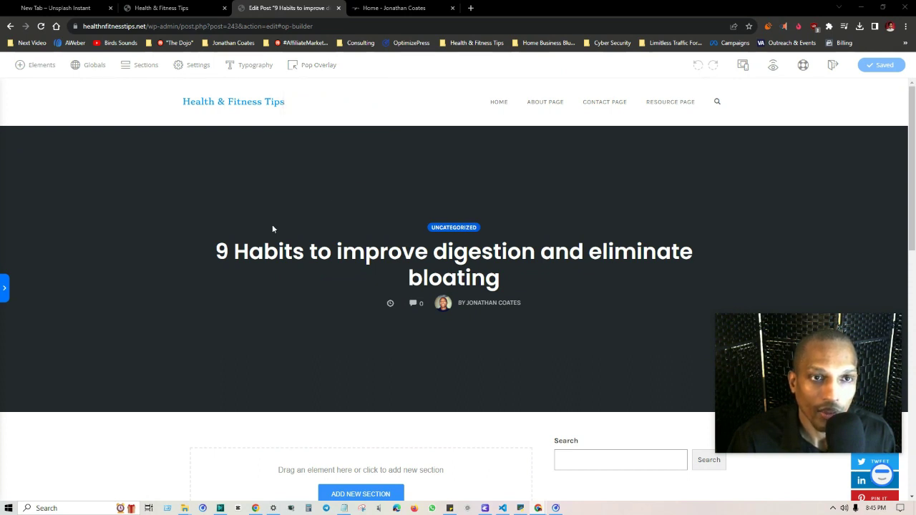
click(138, 65)
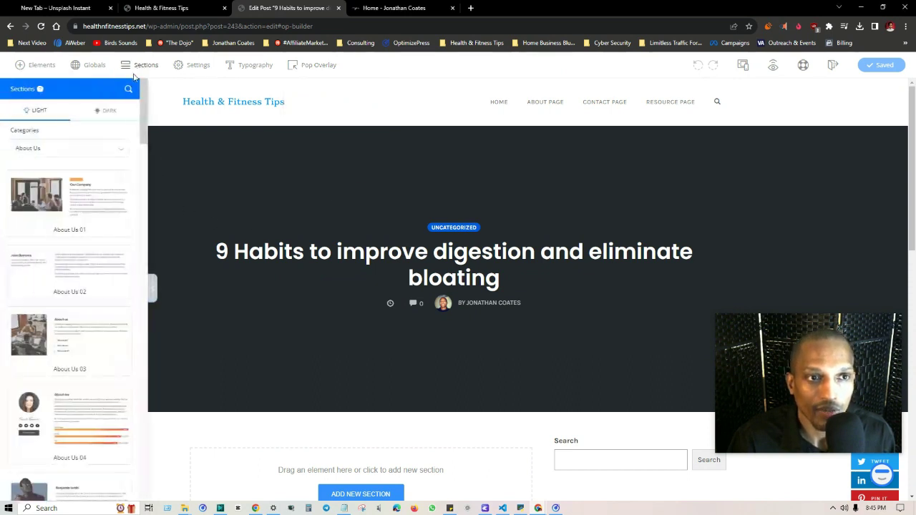
Step: Filter the section library to the Pop Overlays - Optin category and check the Pop Overlay menu
click(120, 149)
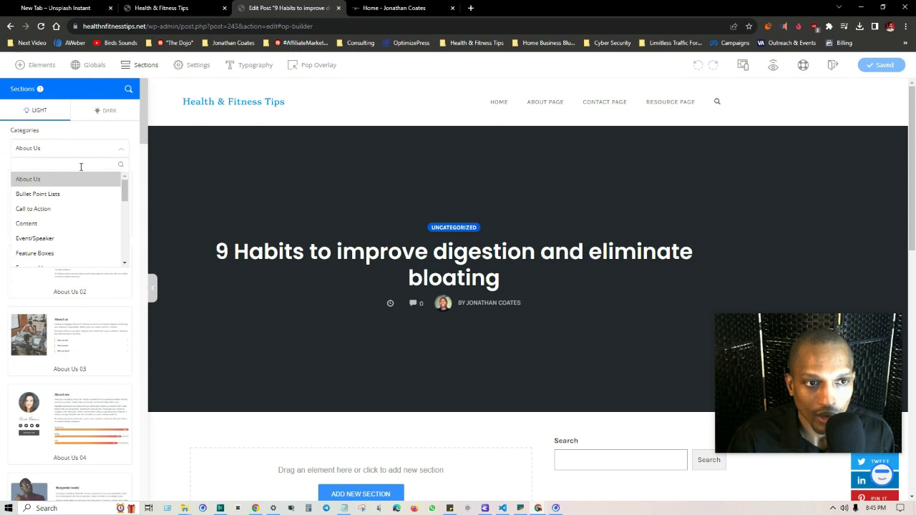
drag(123, 195, 127, 233)
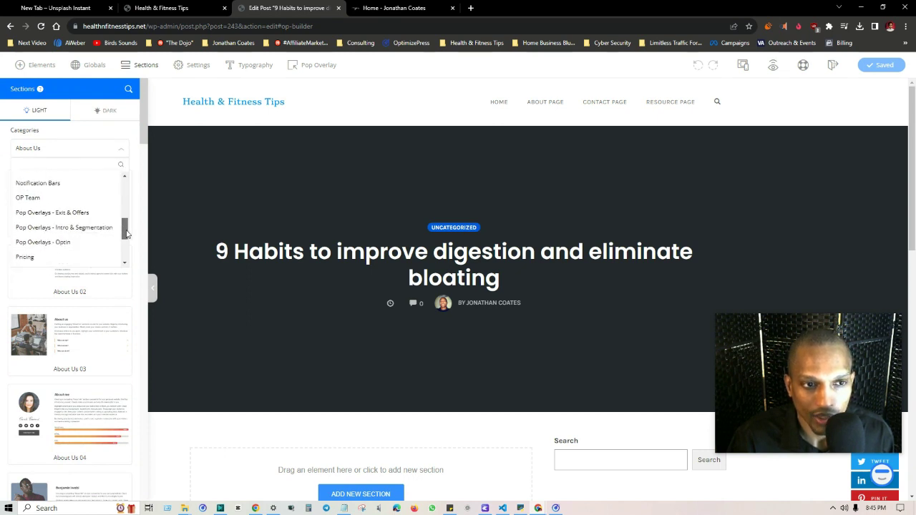
click(68, 243)
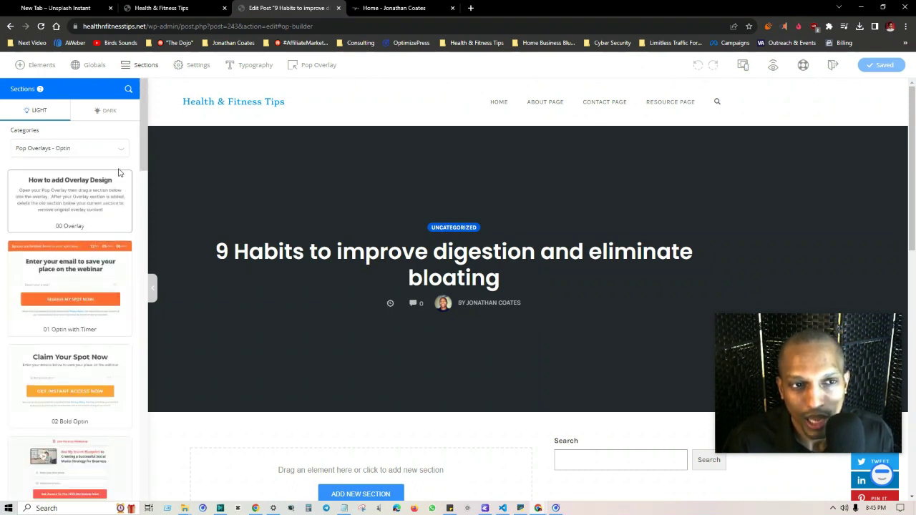
drag(145, 123, 168, 122)
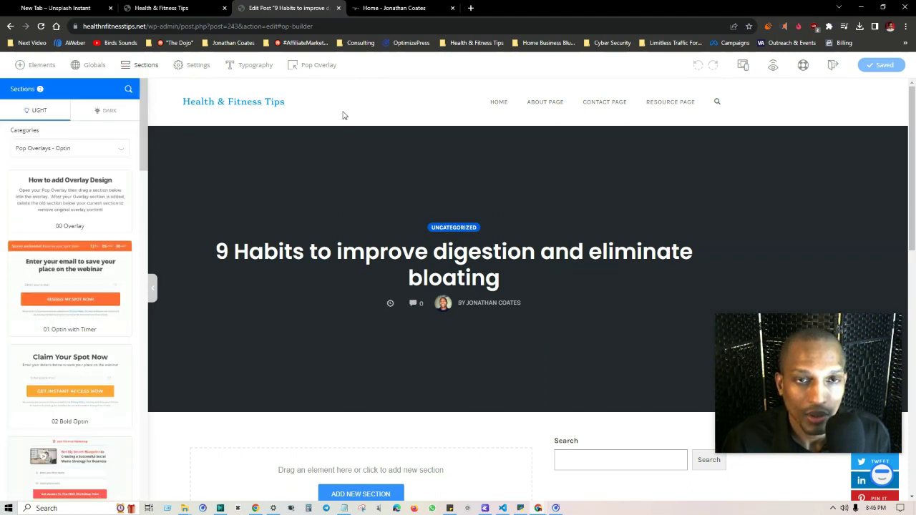
click(313, 66)
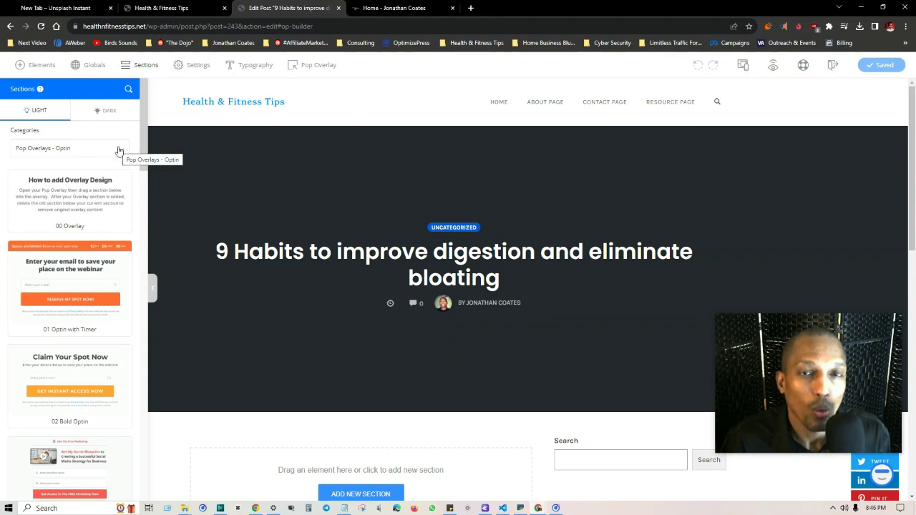
mouse_move(320, 68)
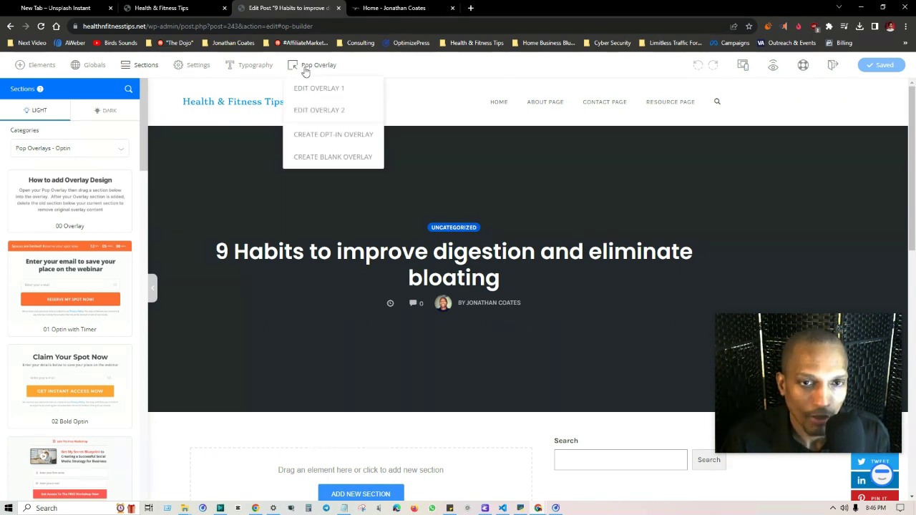
Step: Create a blank overlay with popup top margin 55, leaving the page overlay colour black
click(322, 156)
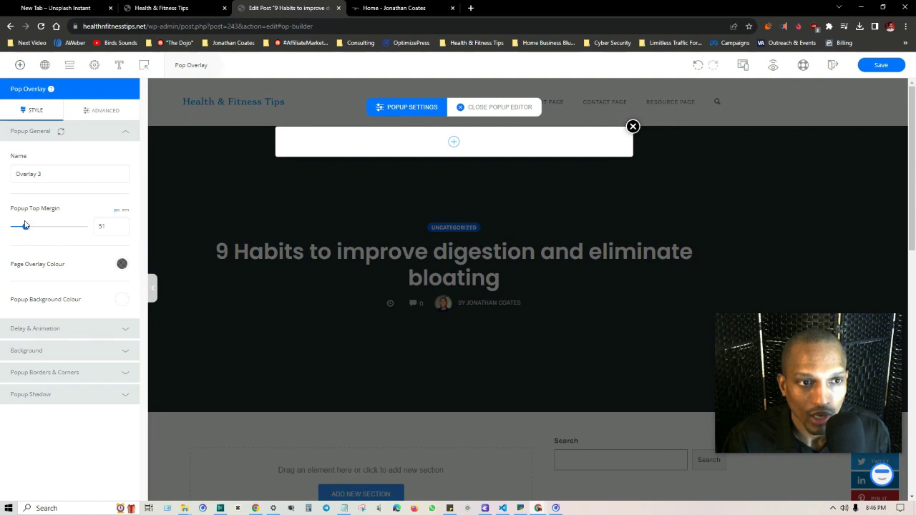
drag(25, 228, 27, 228)
click(122, 264)
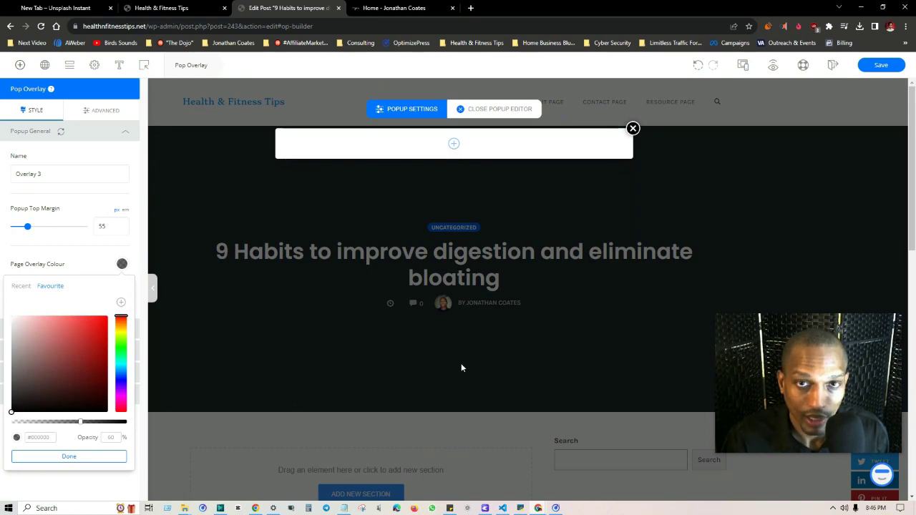
drag(36, 360, 12, 413)
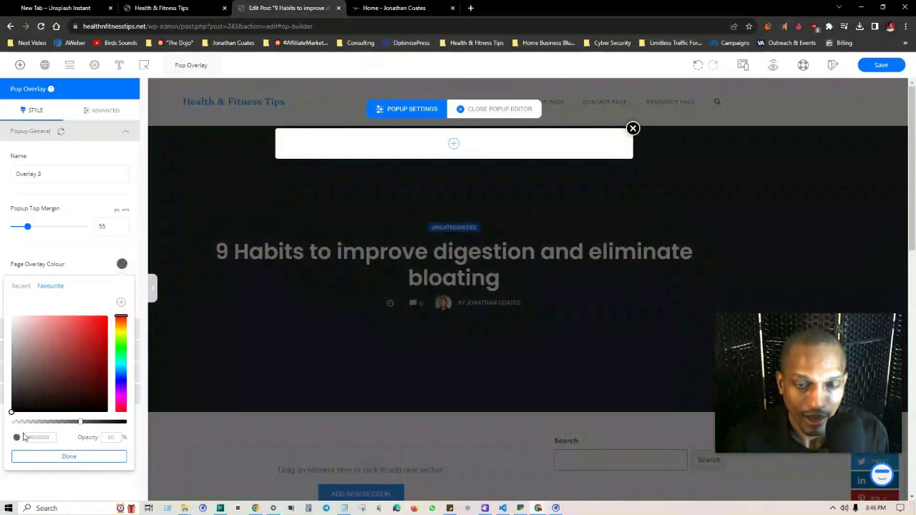
click(108, 259)
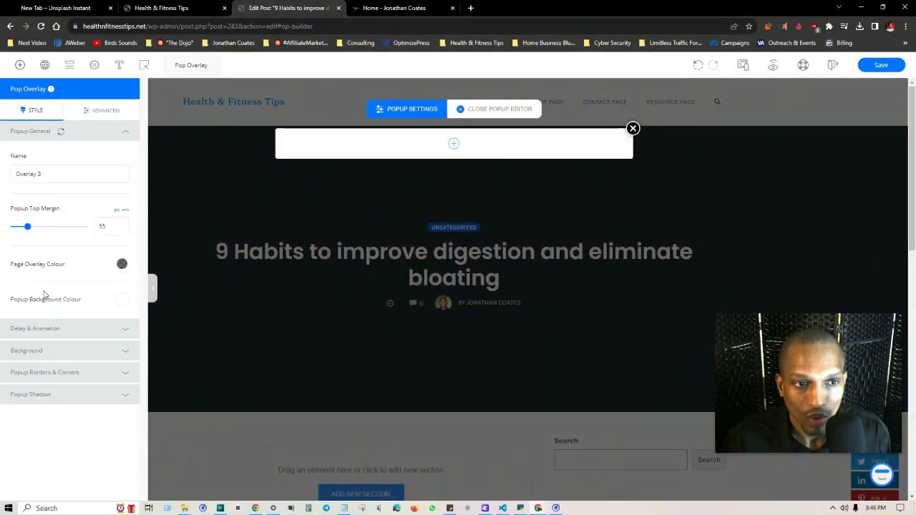
Step: Keep the popup trigger event at None and review the background and border options
click(126, 330)
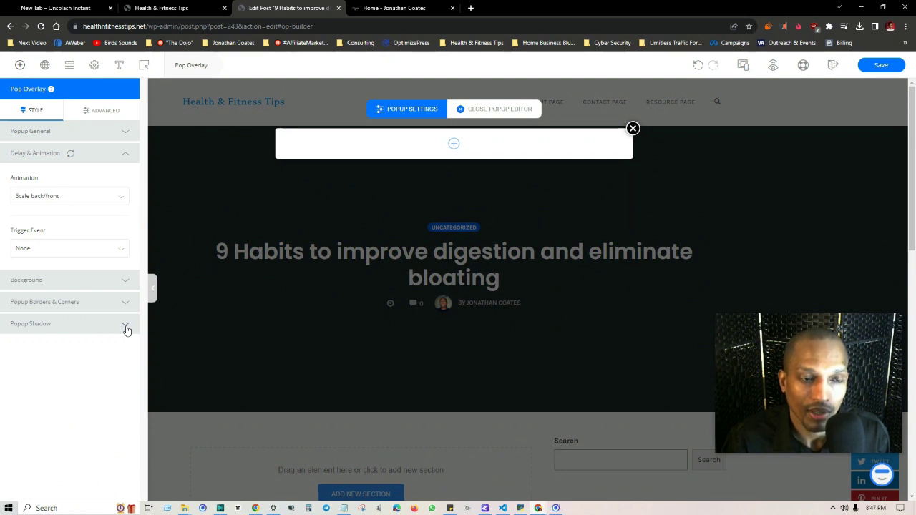
click(120, 249)
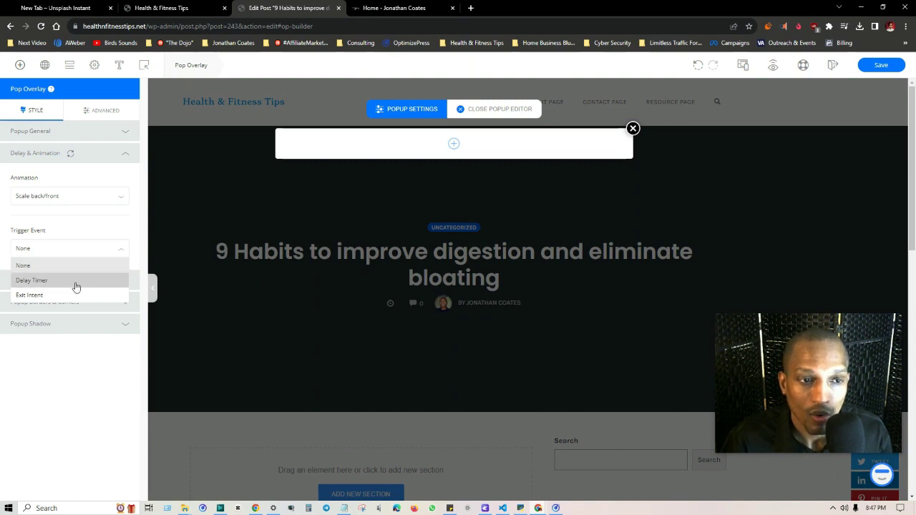
click(124, 265)
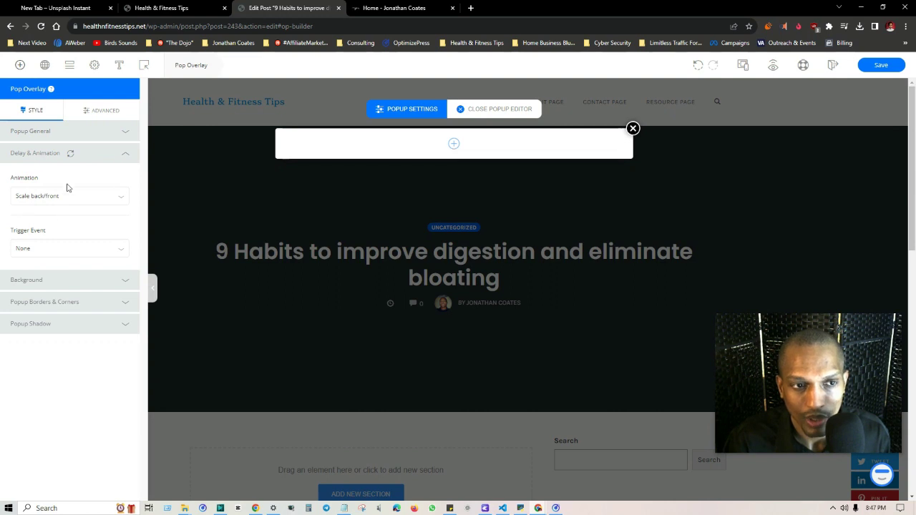
click(125, 282)
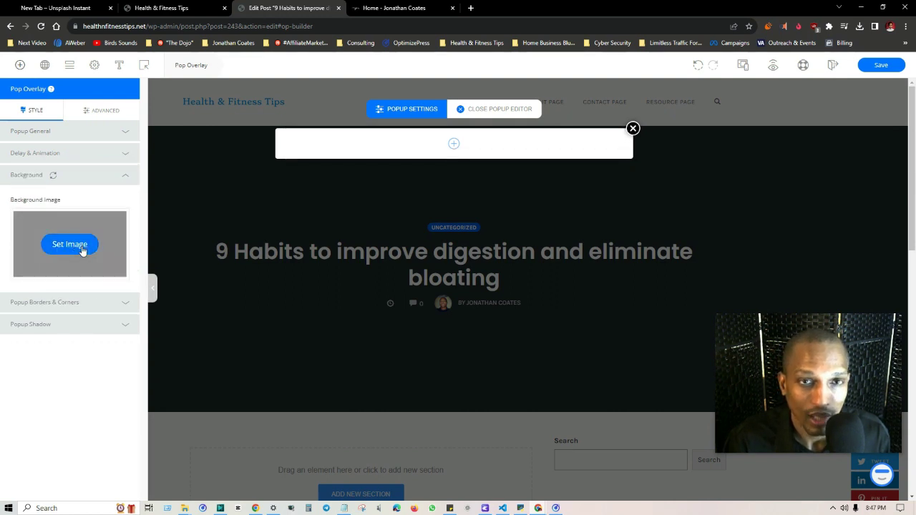
click(125, 303)
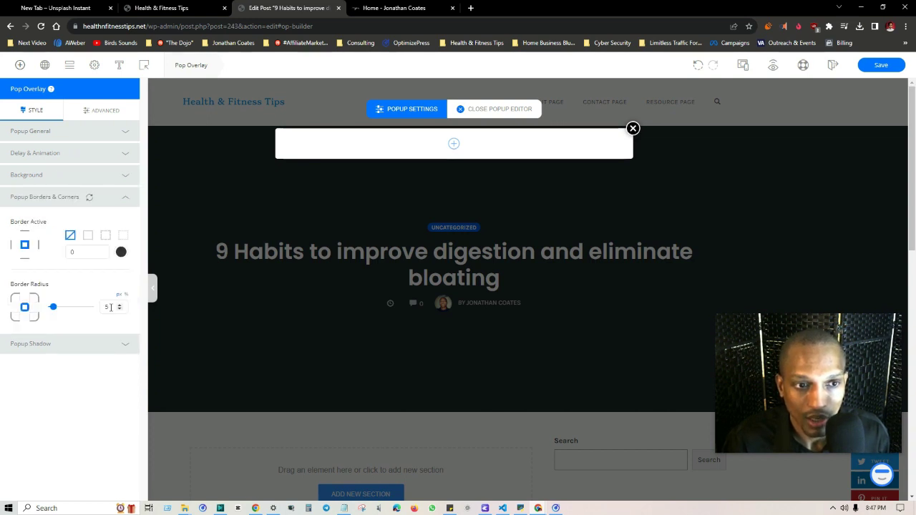
click(126, 202)
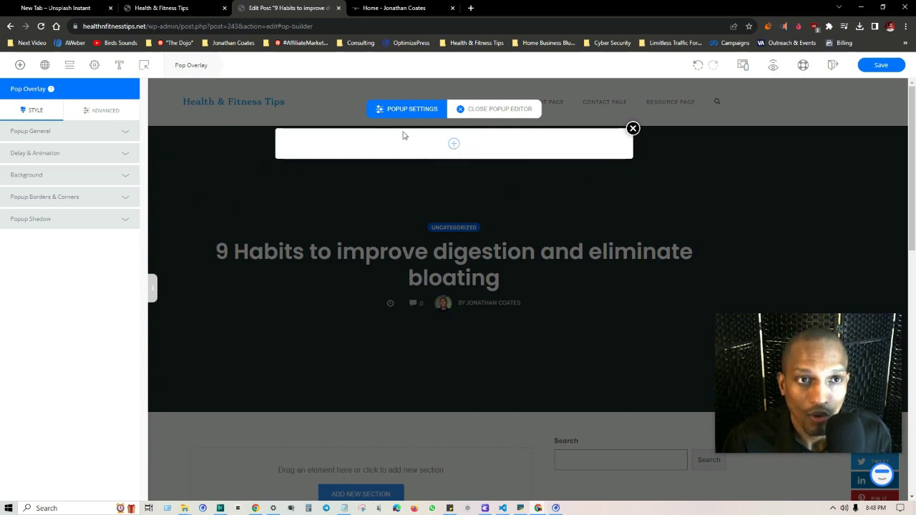
click(163, 288)
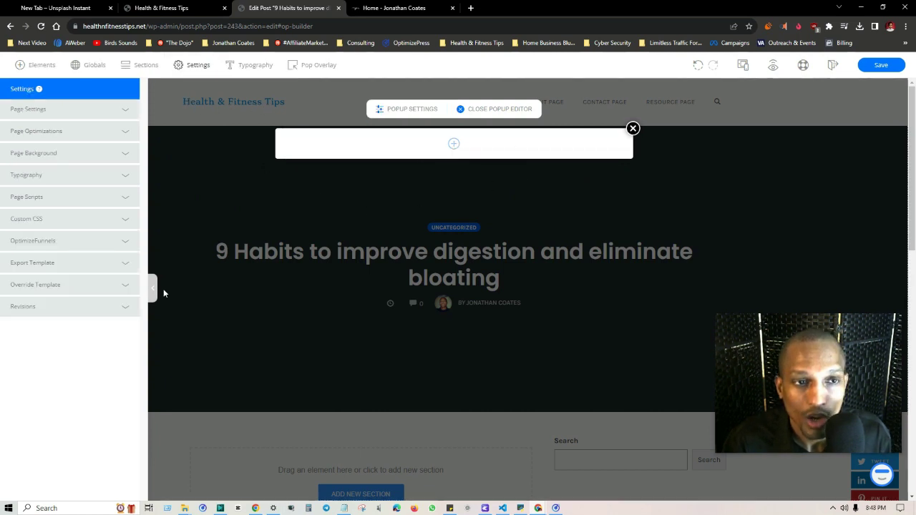
Step: Filter sections to Pop Overlays - Exit & Offers and place 04 Downgrade Exit Overlay in the popup
click(143, 68)
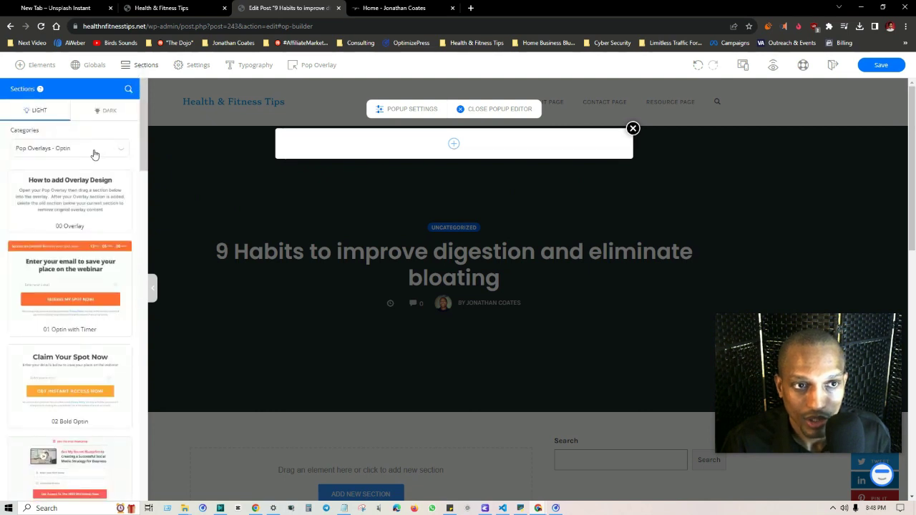
click(120, 149)
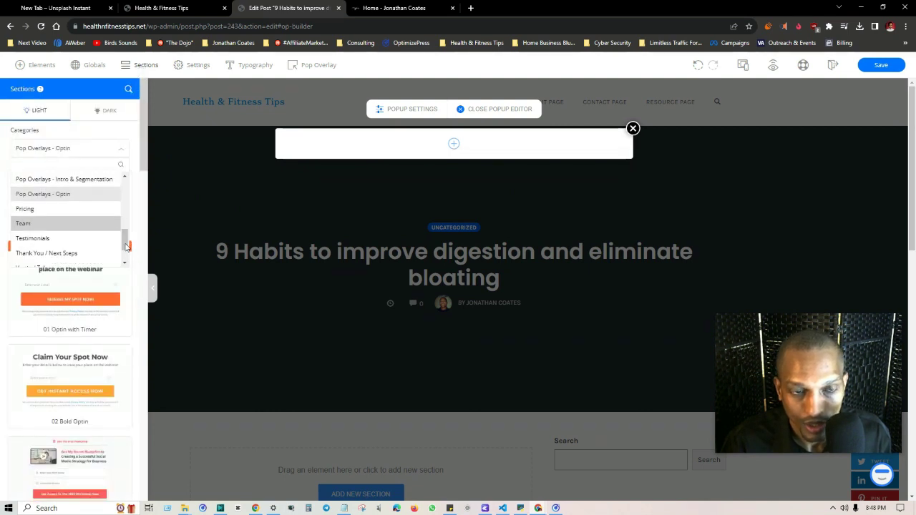
scroll(121, 245, up, 3)
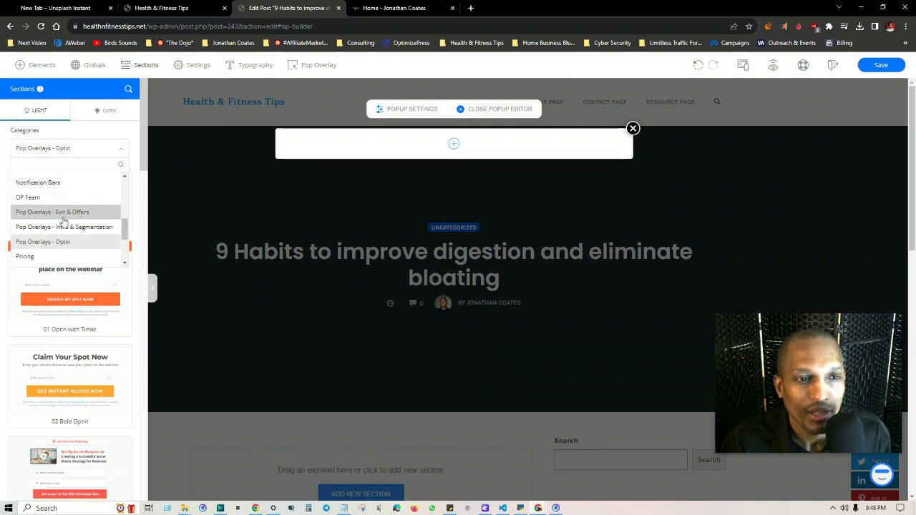
click(80, 212)
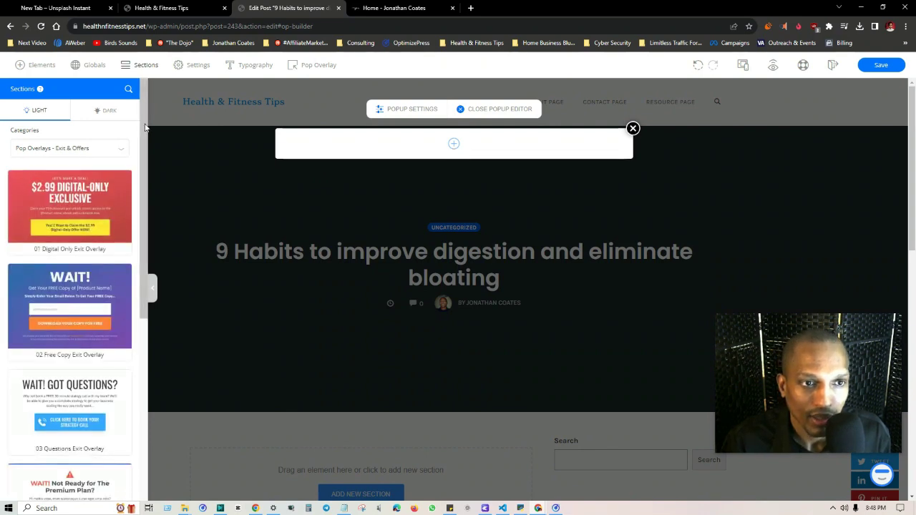
scroll(145, 161, down, 1)
scroll(108, 230, down, 2)
drag(49, 351, 431, 133)
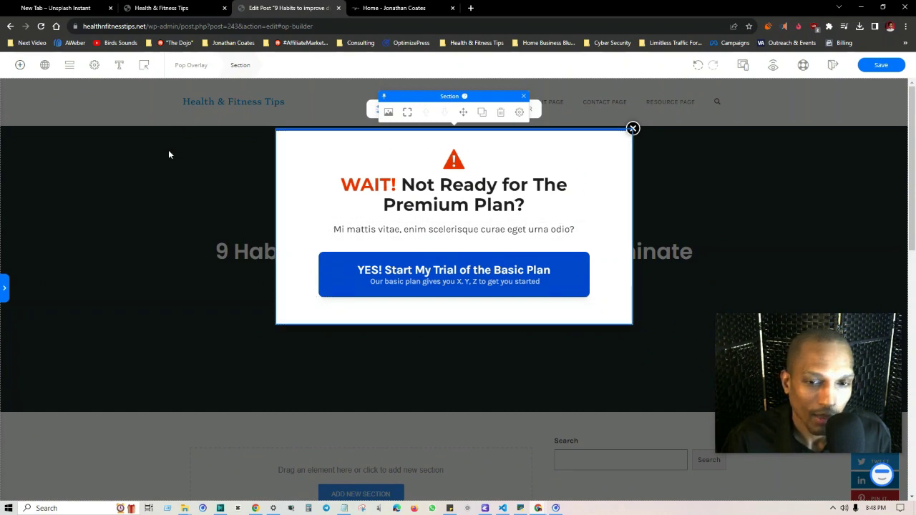
click(430, 269)
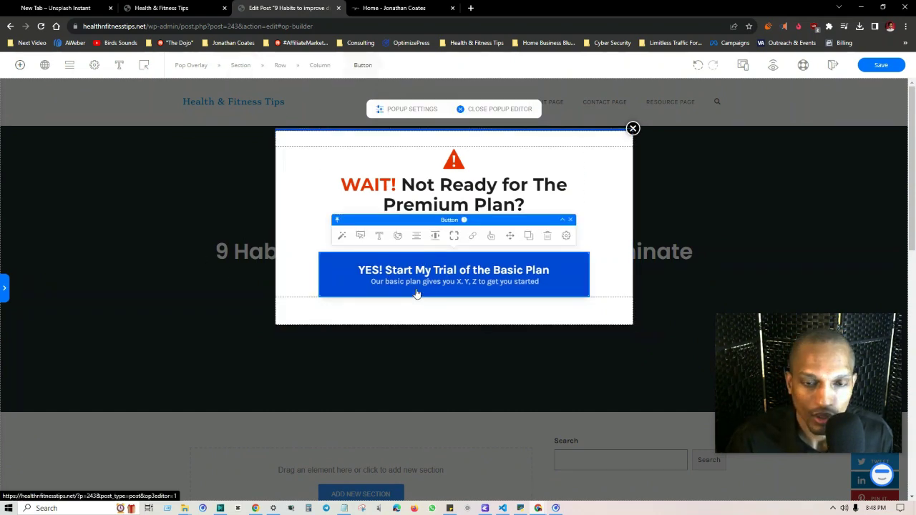
click(473, 237)
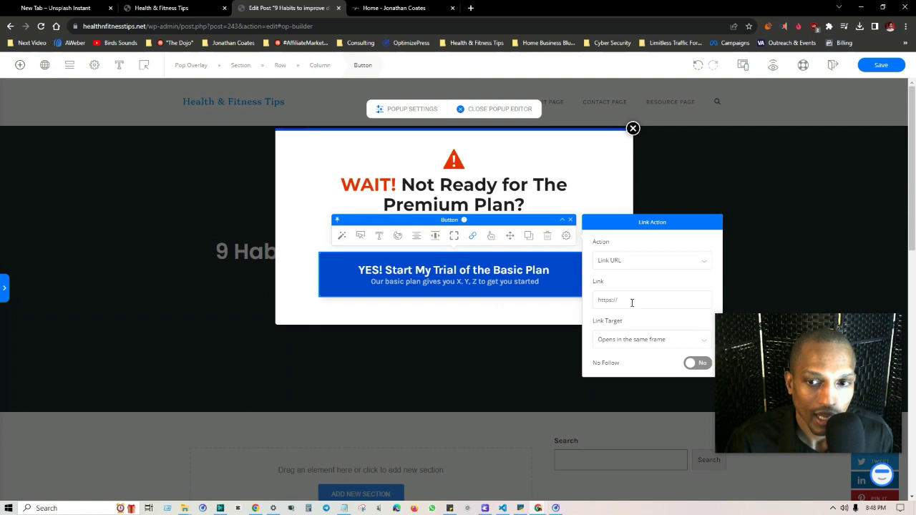
click(625, 262)
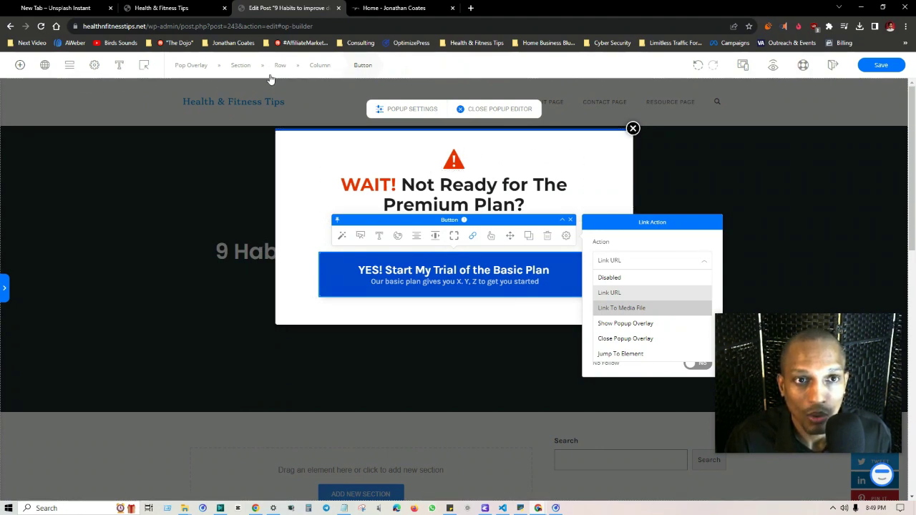
click(743, 133)
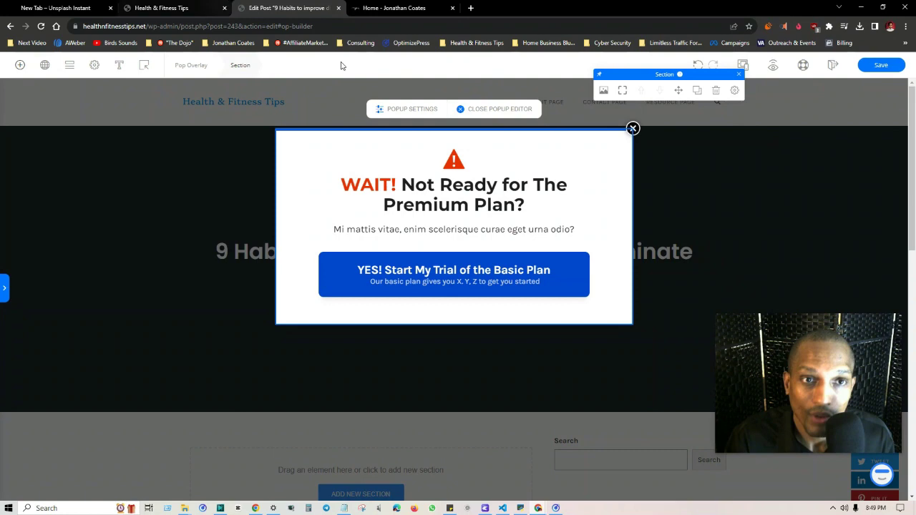
Step: Close the WAIT! popup editor and list the post's existing overlays
click(632, 129)
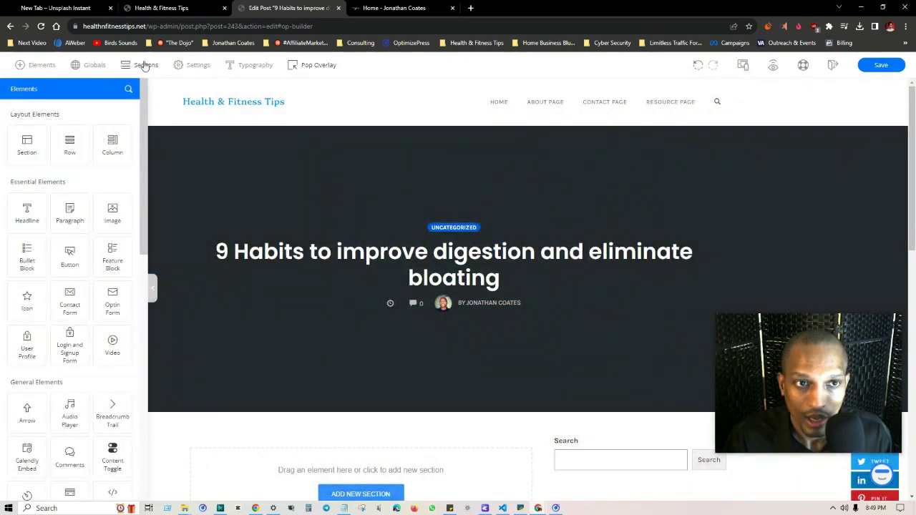
click(313, 66)
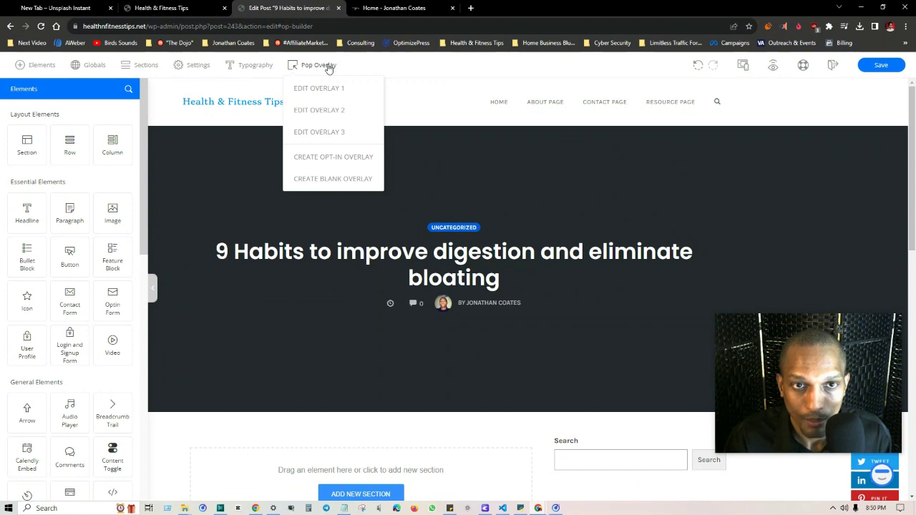
Step: Open Overlay 3 for editing and inspect its content column's background settings
click(330, 134)
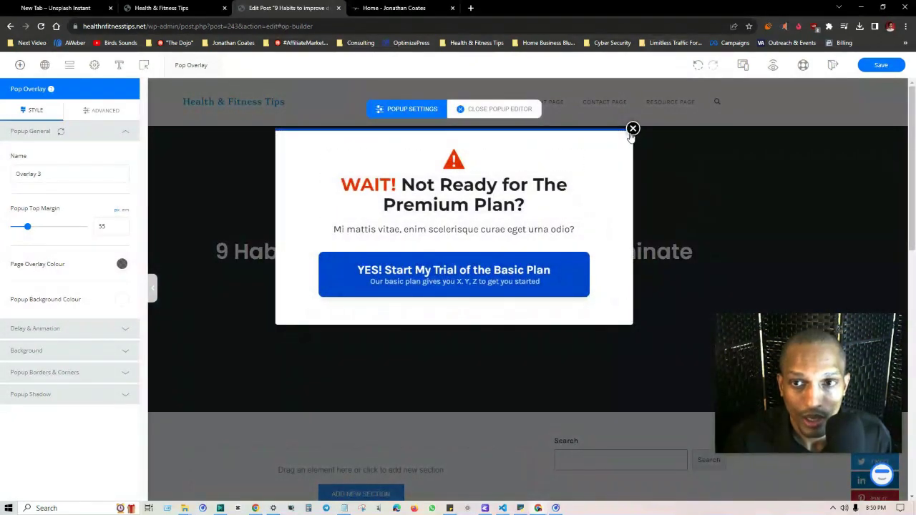
click(575, 160)
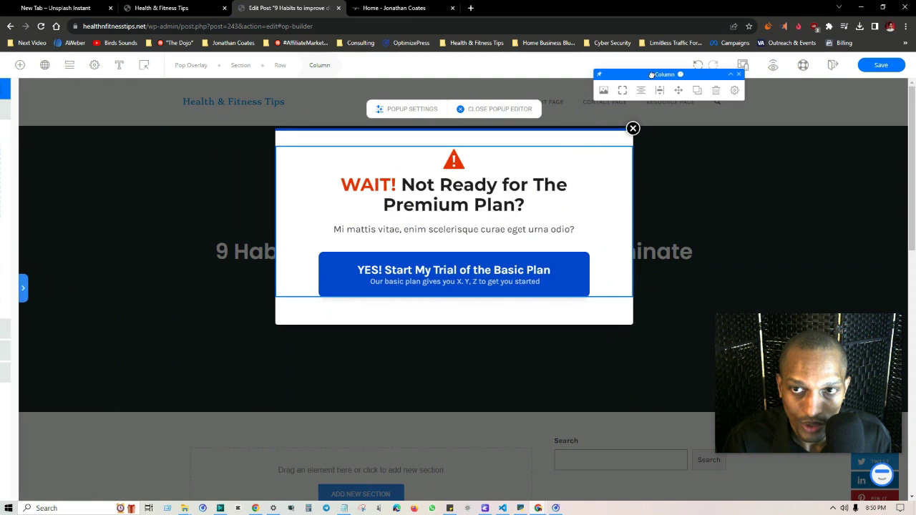
drag(643, 91, 536, 145)
click(484, 166)
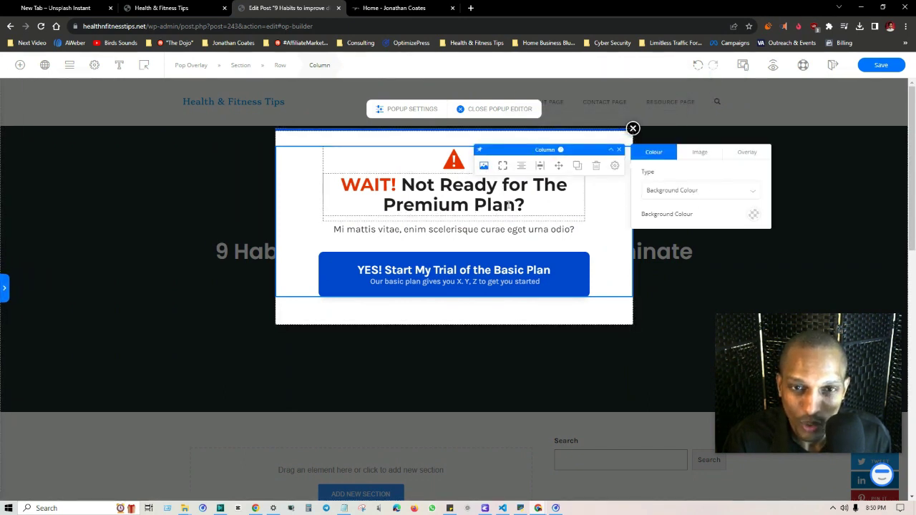
Step: Change the Basic Plan trial button's background from blue to red
click(534, 270)
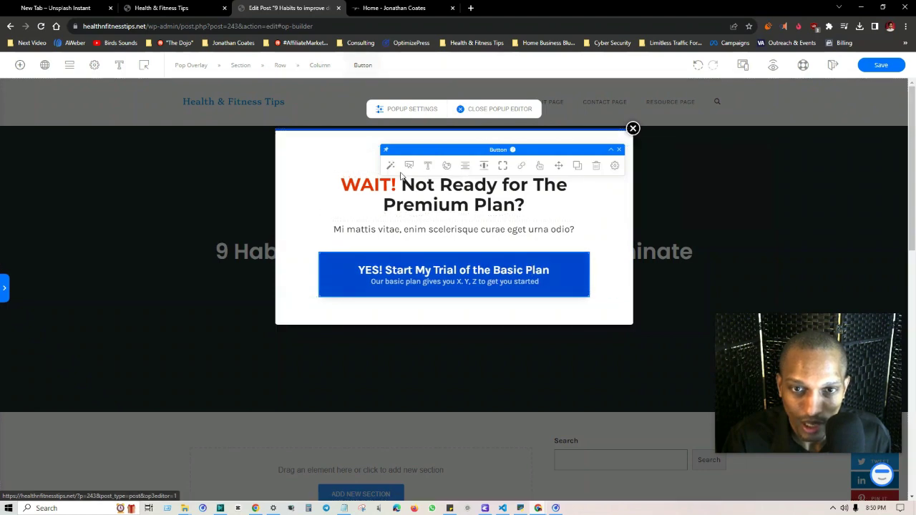
click(445, 165)
drag(753, 315, 753, 281)
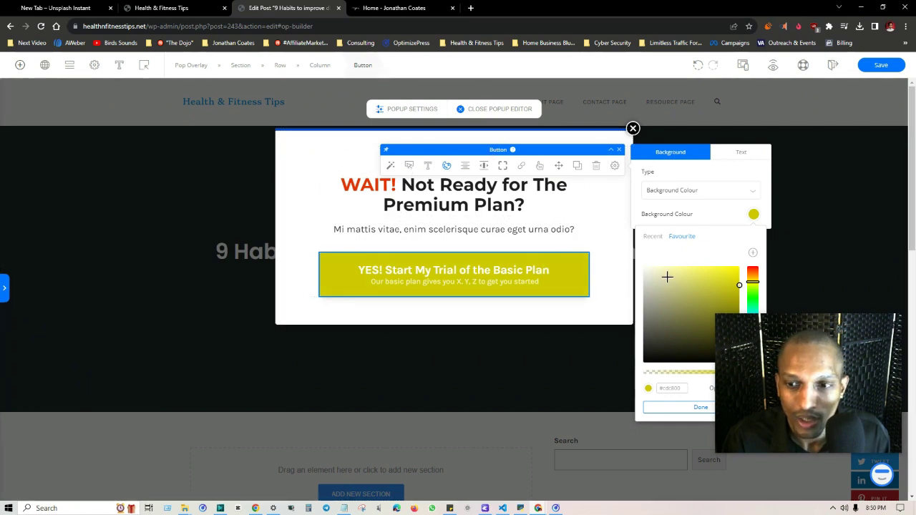
drag(752, 281, 753, 268)
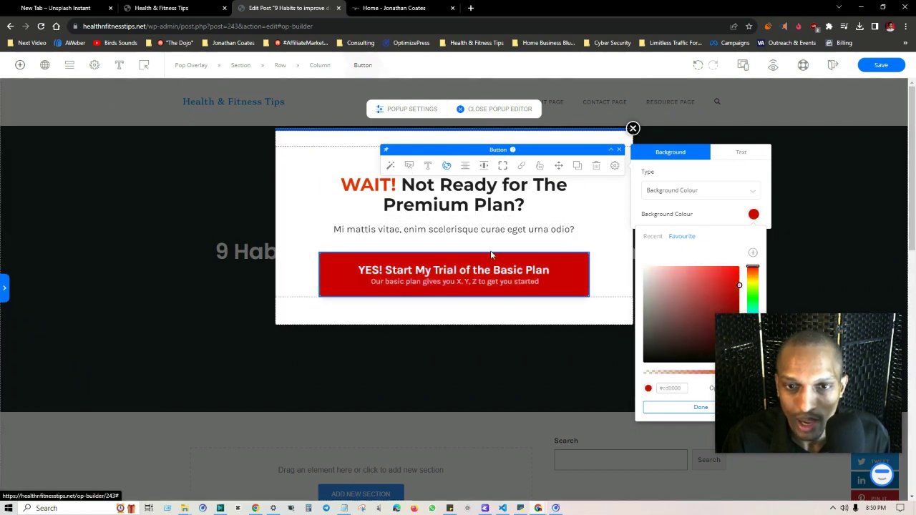
click(361, 186)
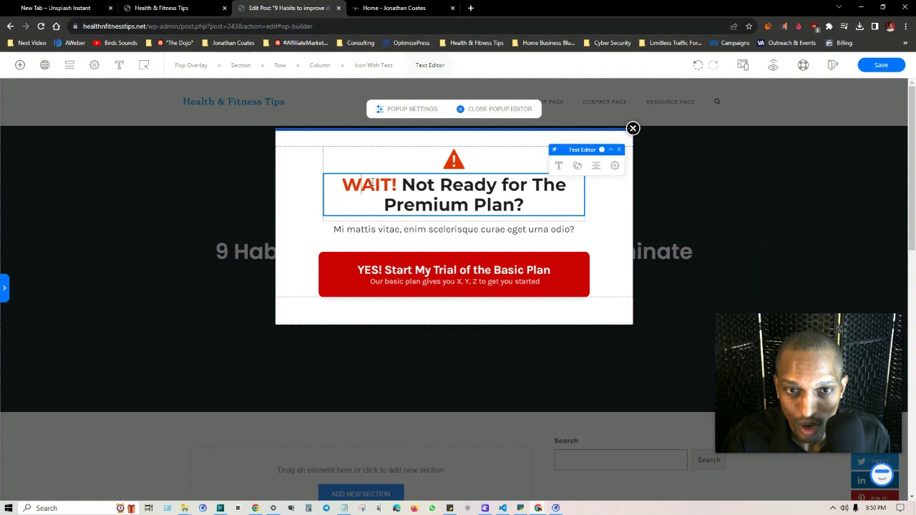
Step: Try a reddish heading text colour, keep it dark, review font settings, and close the popup editor
click(579, 165)
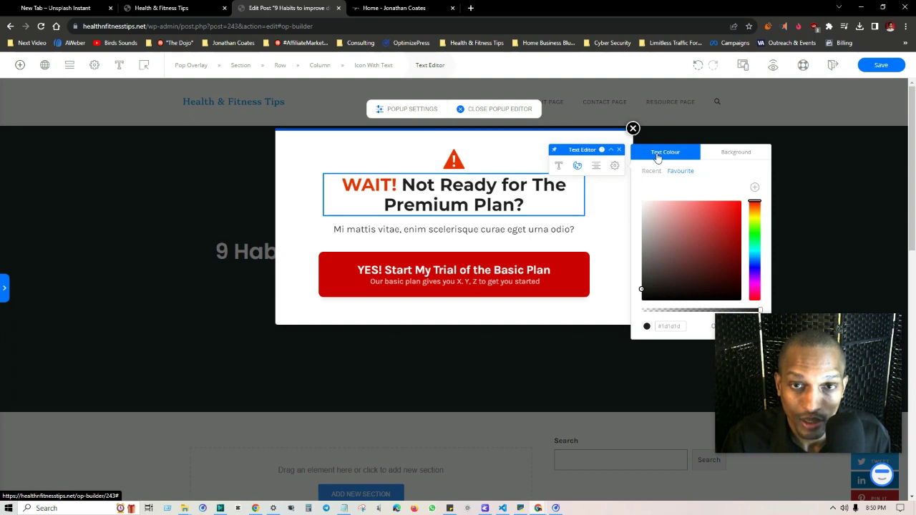
click(729, 157)
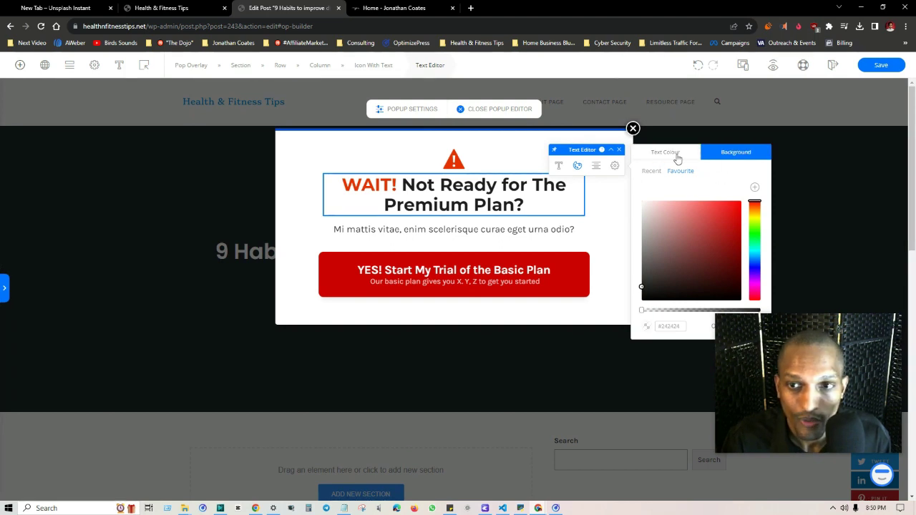
click(671, 157)
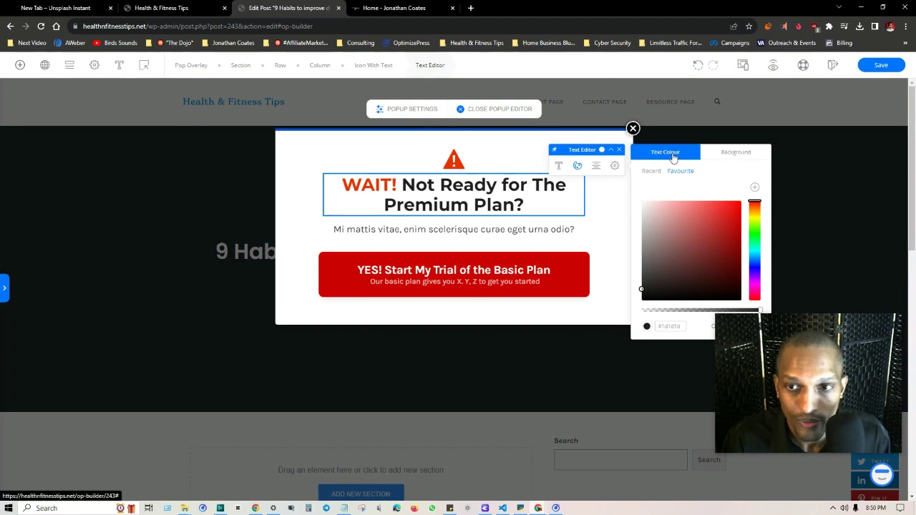
drag(686, 217, 642, 208)
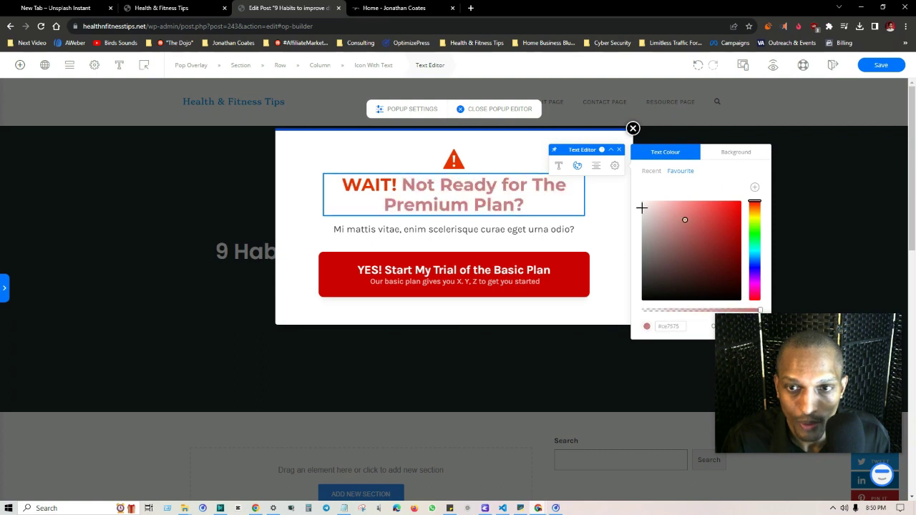
click(559, 165)
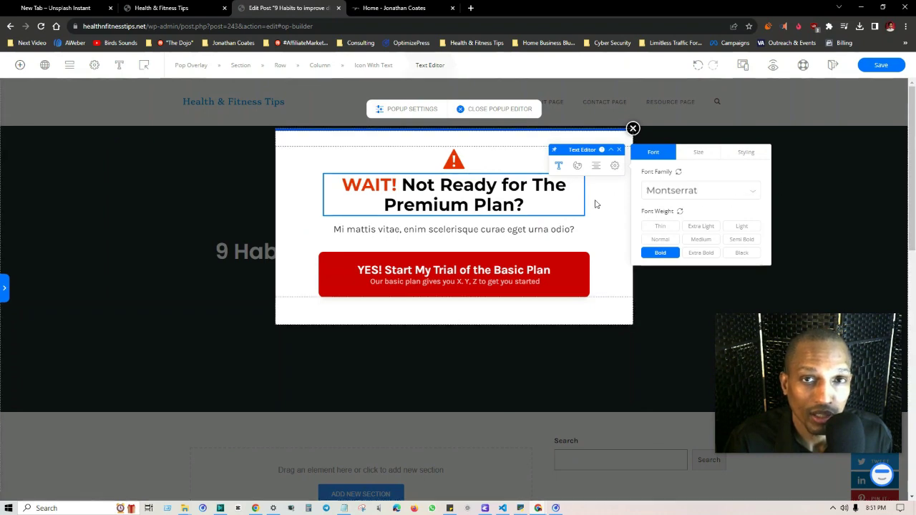
click(633, 128)
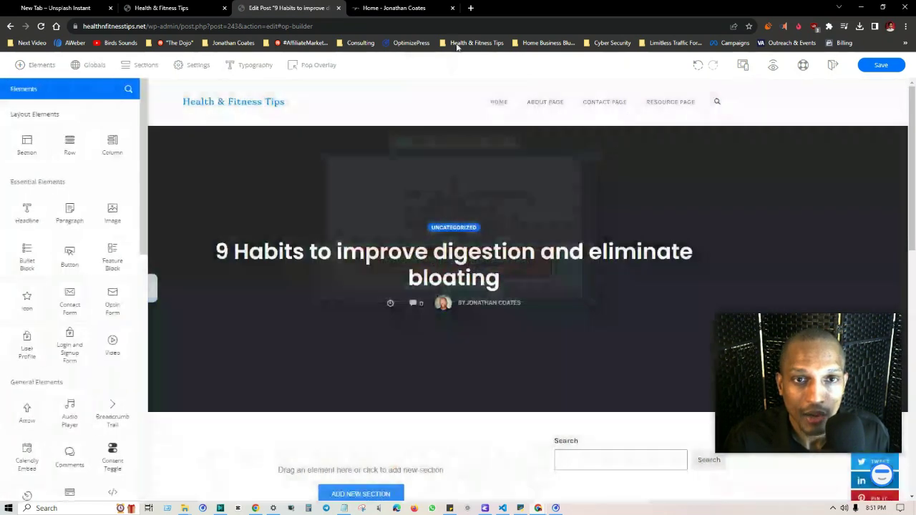
Step: Collapse the elements sidebar and show the Pop Overlay menu listing Overlays 1 to 3
click(152, 283)
click(299, 68)
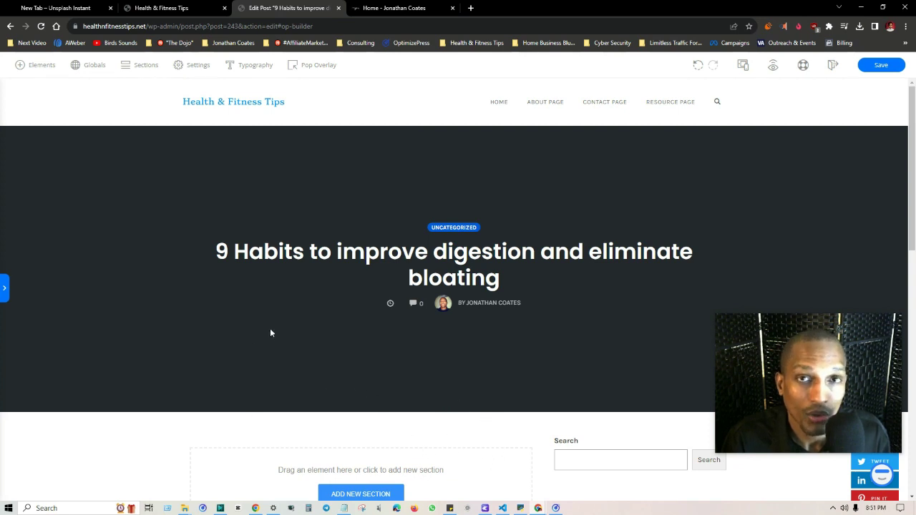
mouse_move(315, 65)
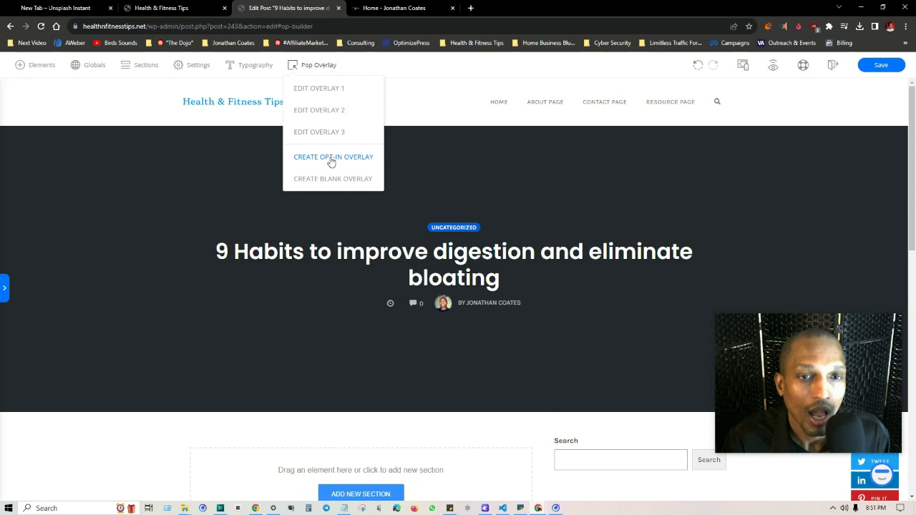
Step: Create a blank Overlay 4 and browse the Pop Overlays - Intro & Segmentation templates
click(360, 187)
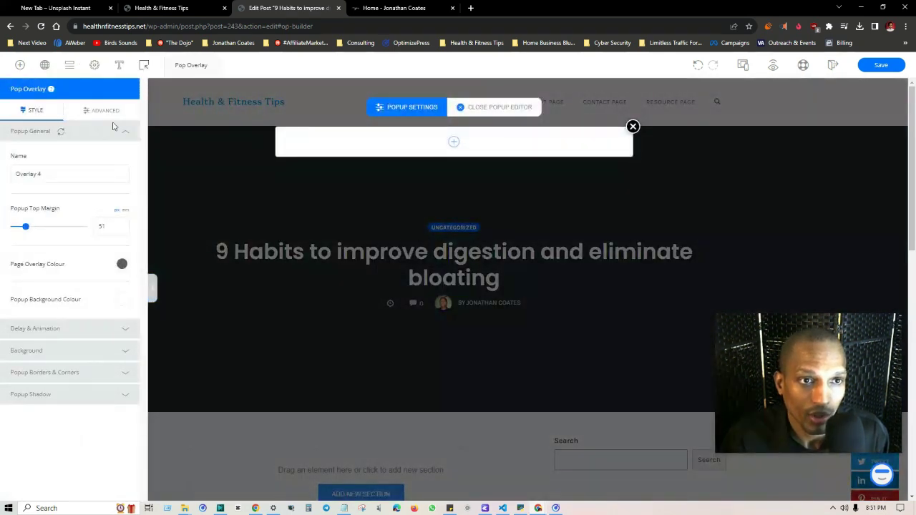
click(95, 65)
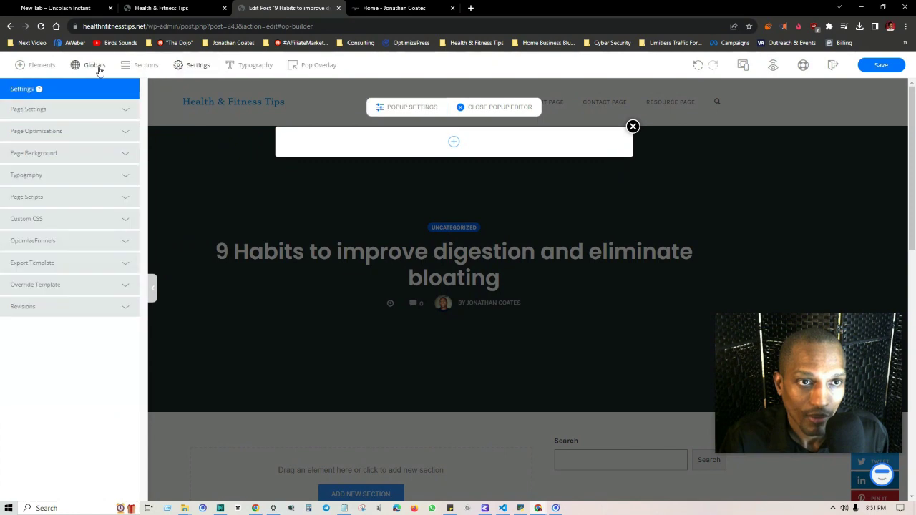
click(143, 66)
click(72, 151)
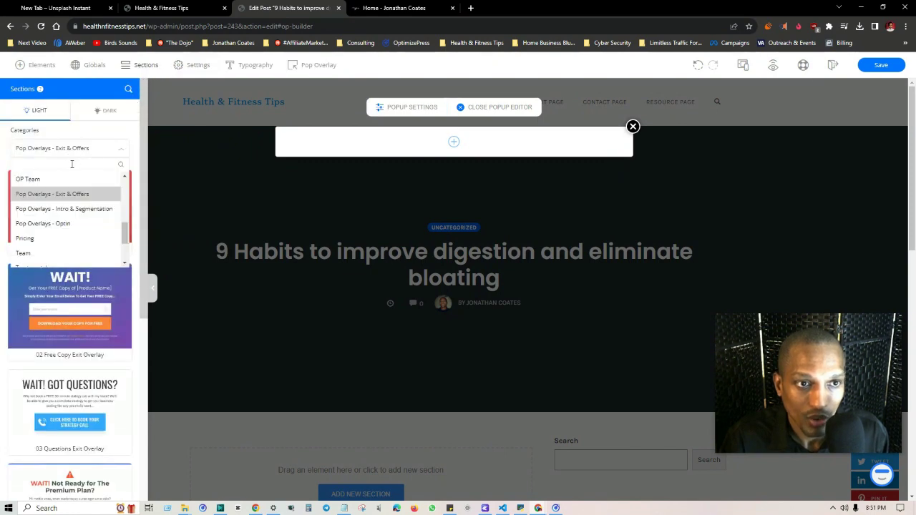
click(70, 209)
scroll(107, 287, down, 3)
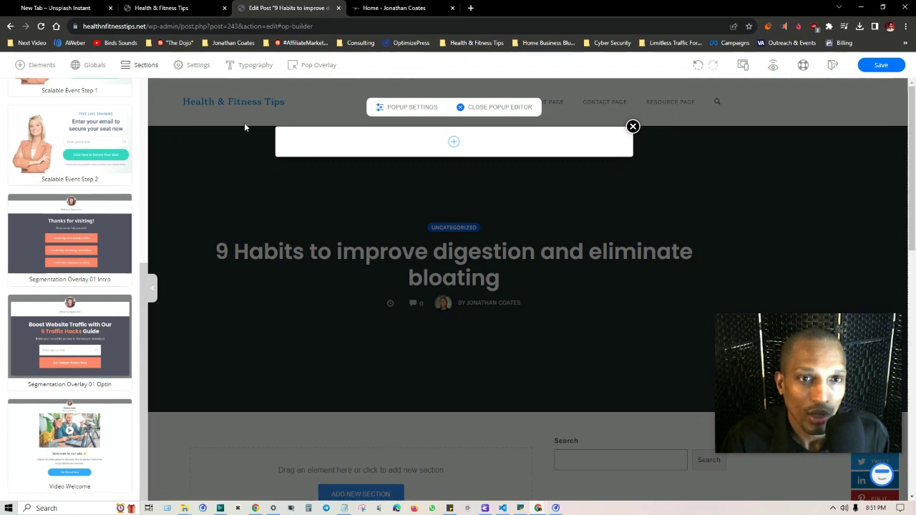
Step: Confirm the overlay list now includes Overlay 4, then close the empty popup editor
click(306, 68)
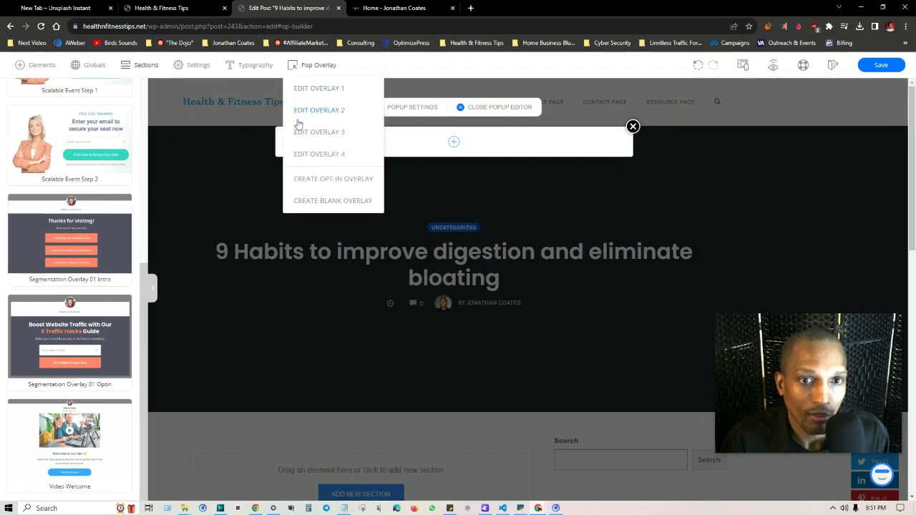
click(320, 196)
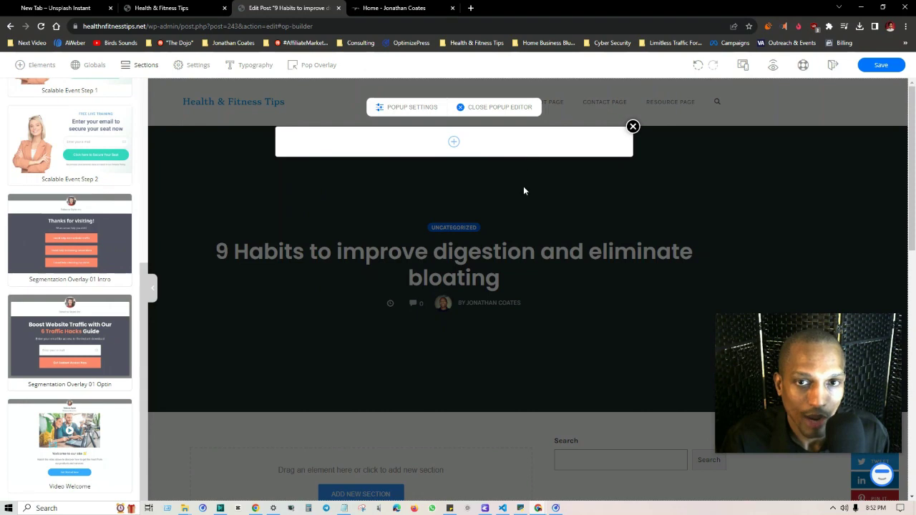
click(634, 127)
click(317, 65)
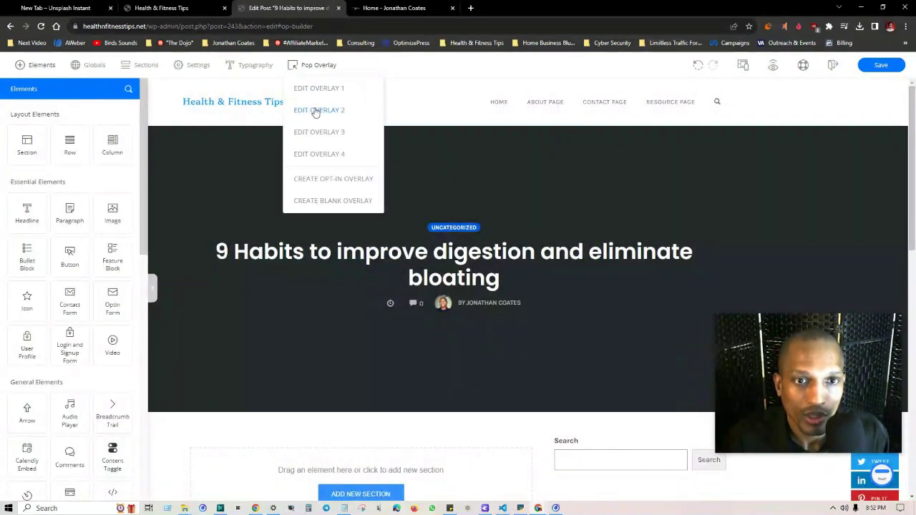
Step: Create the 'Register Your Spot Now' opt-in popup as Overlay 5 and close its editor
click(331, 178)
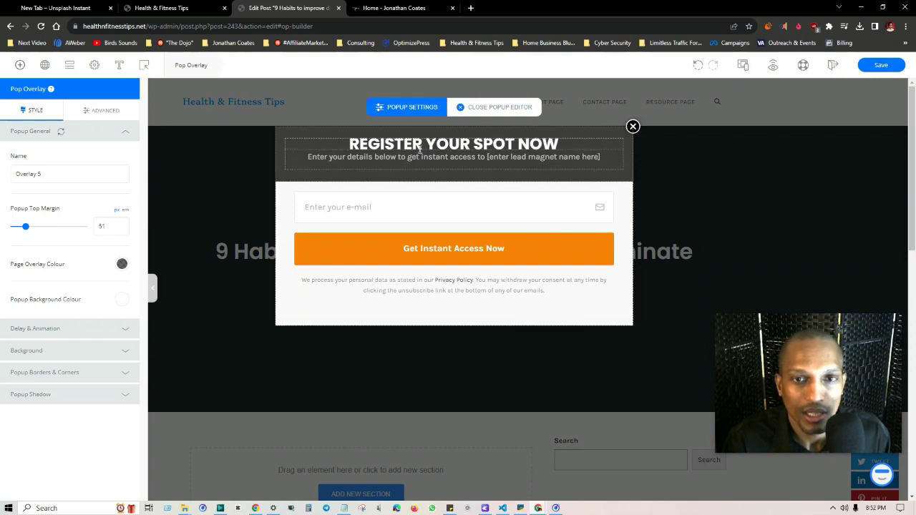
click(633, 126)
click(192, 64)
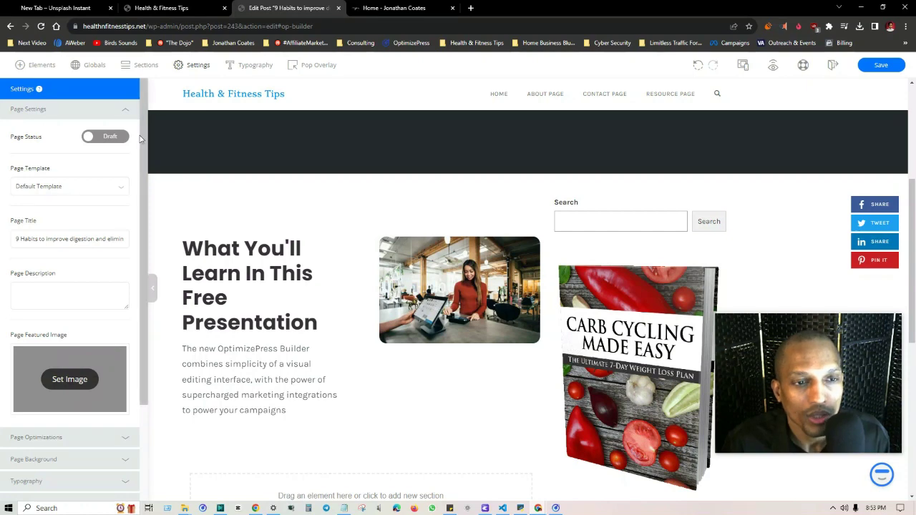
Step: Change the Page Template to OP3 - Blank Template, accepting the Template Change warning
click(118, 192)
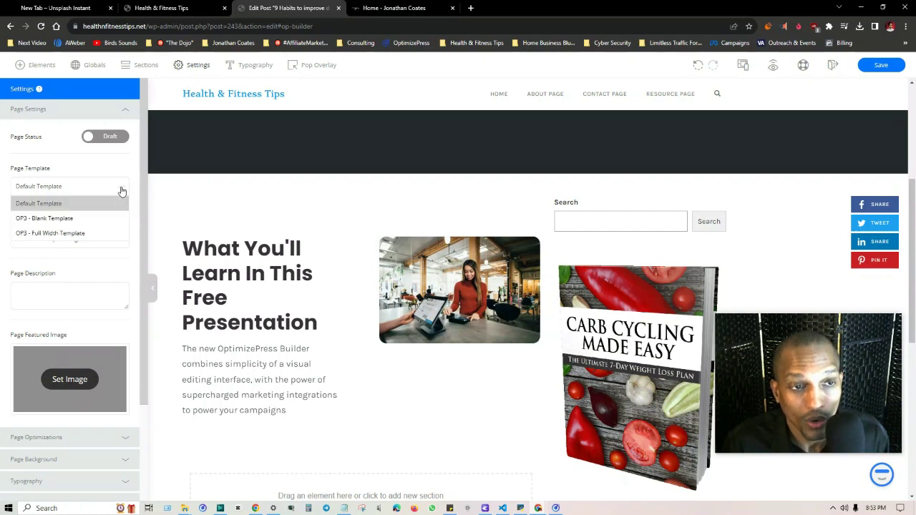
click(74, 219)
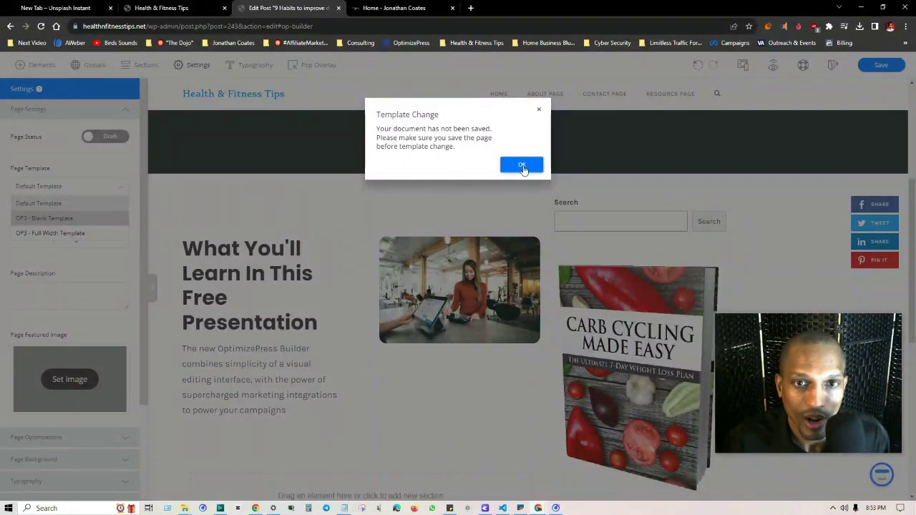
click(525, 166)
click(108, 188)
click(64, 219)
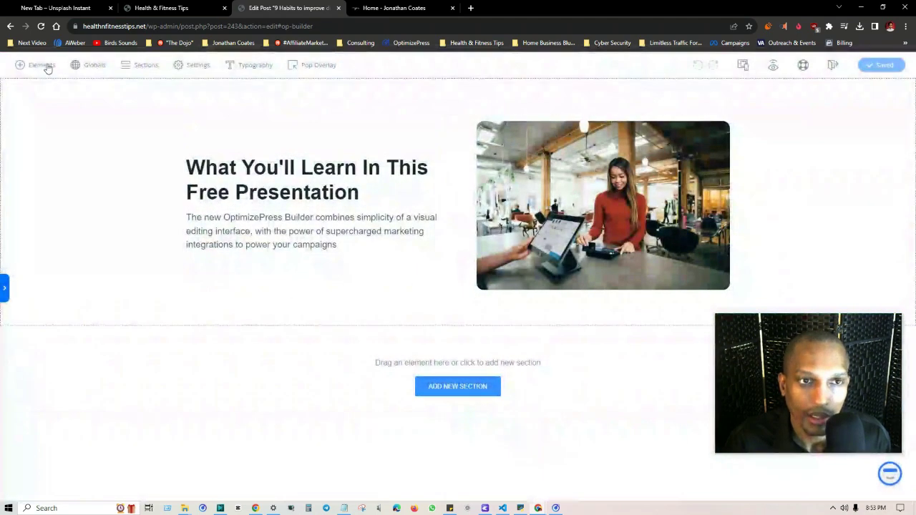
Step: Add a Headline above the presentation section and set the first headline's font size to 38
click(31, 67)
drag(26, 206, 288, 146)
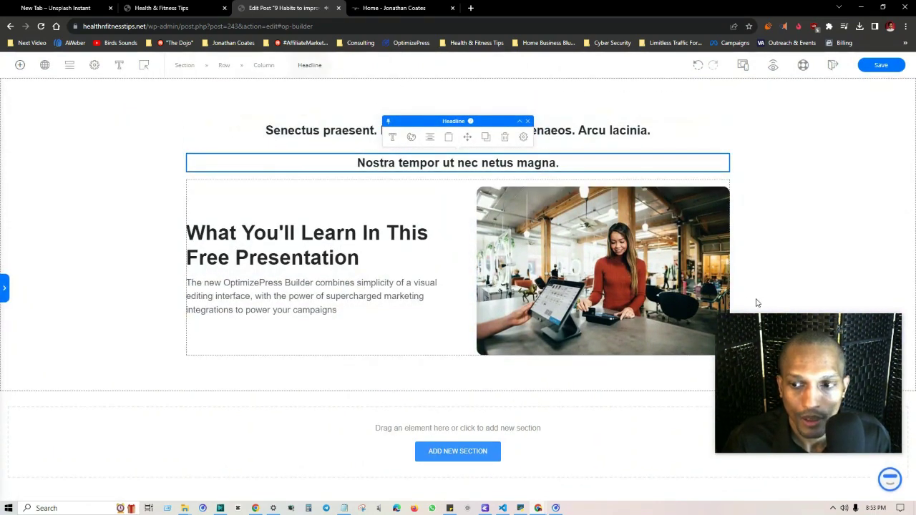
click(369, 131)
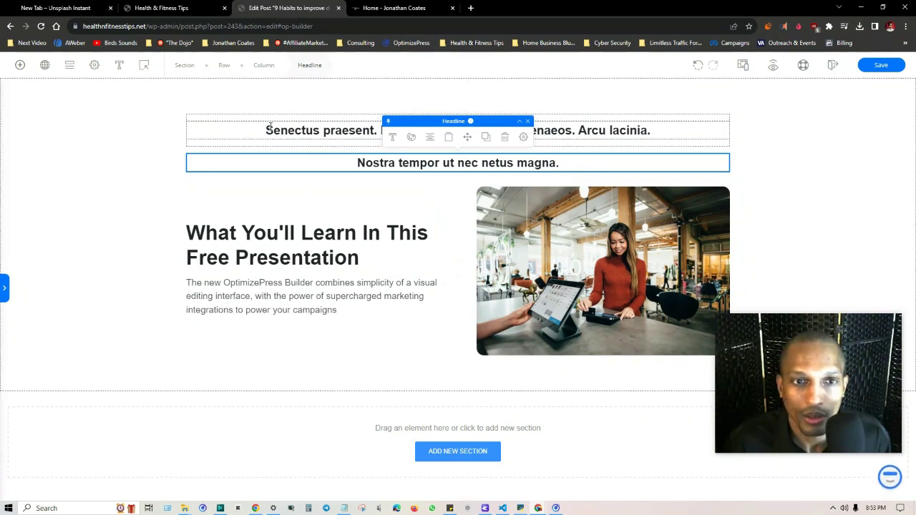
click(392, 104)
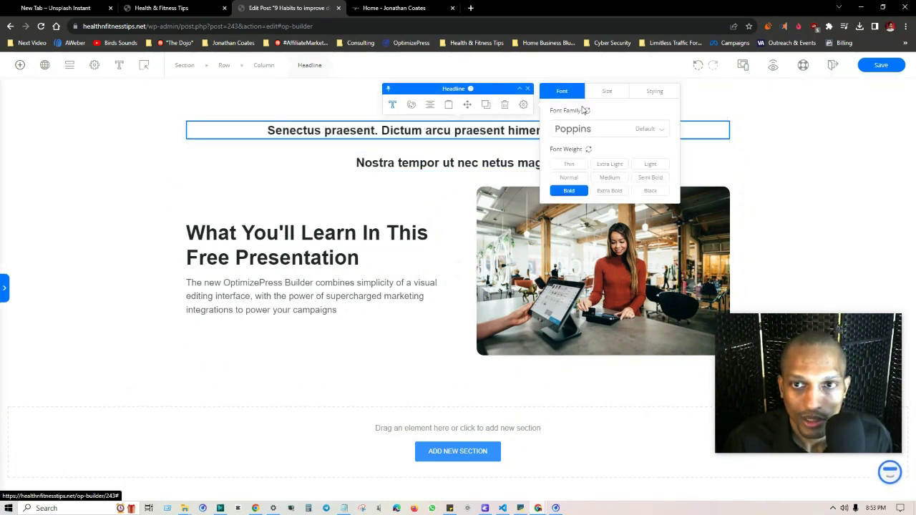
click(607, 91)
drag(572, 129, 587, 129)
click(396, 189)
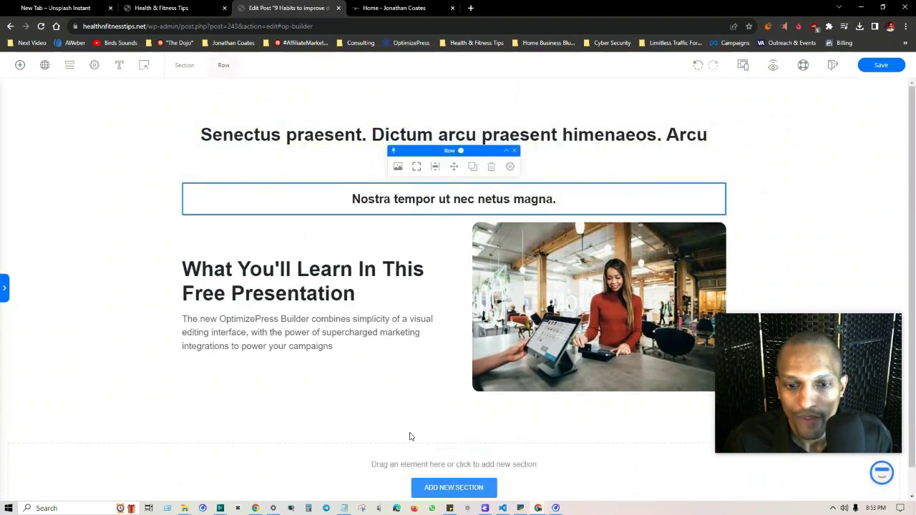
Step: Place a Default Button Text button below the What You'll Learn row and bring up its link action
click(20, 66)
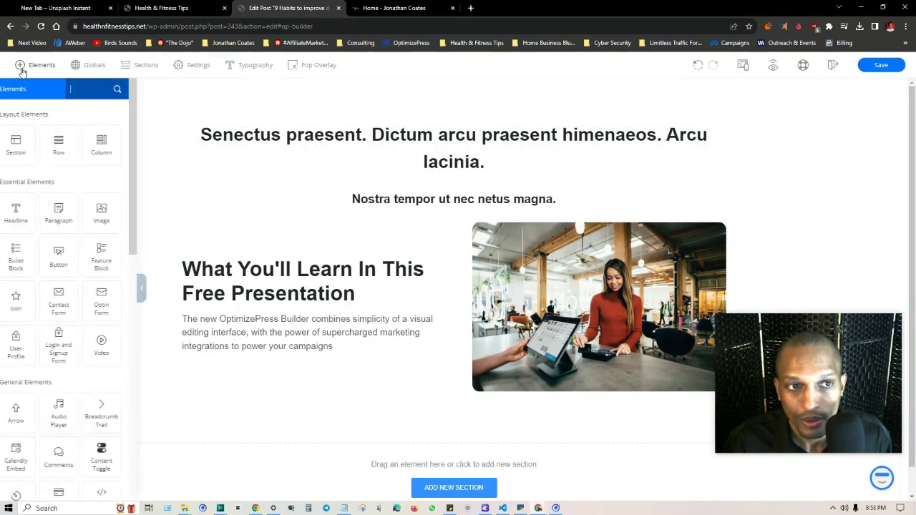
drag(71, 261, 434, 405)
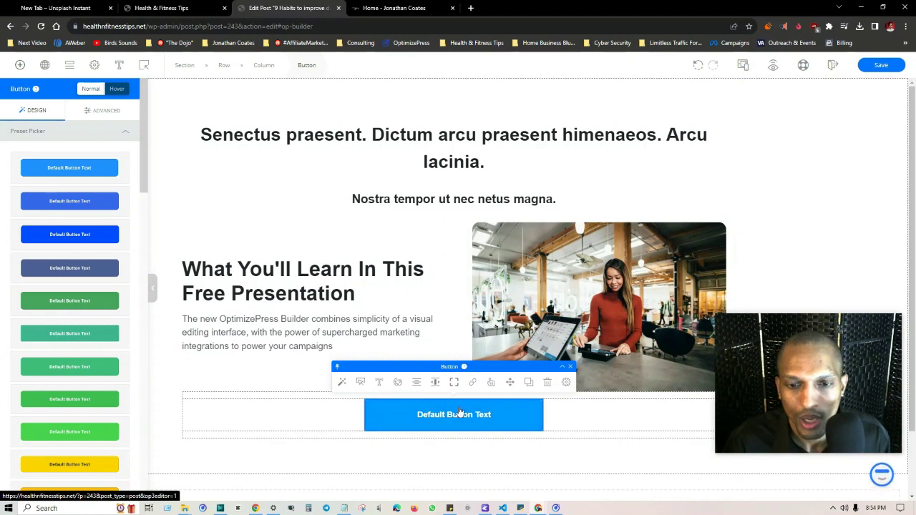
click(472, 382)
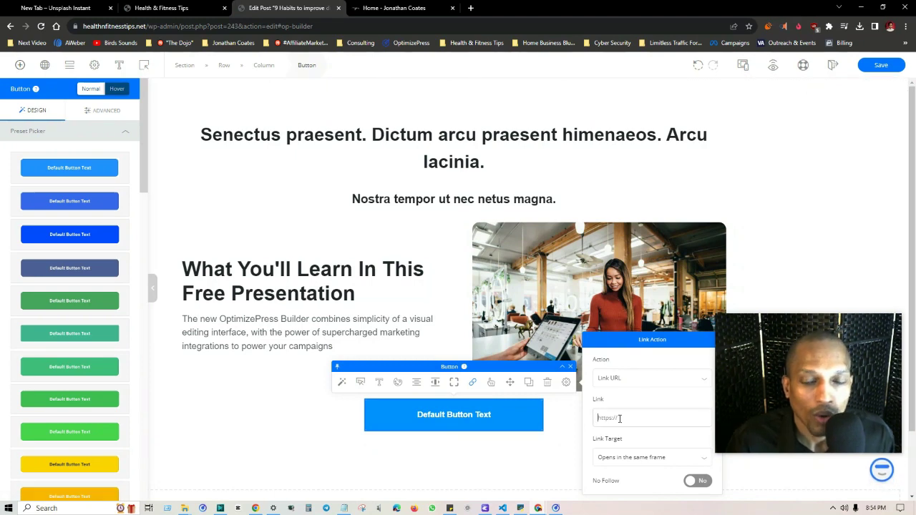
Step: Set the button's Action to Show Popup Overlay with Overlay 5 as the trigger
click(699, 385)
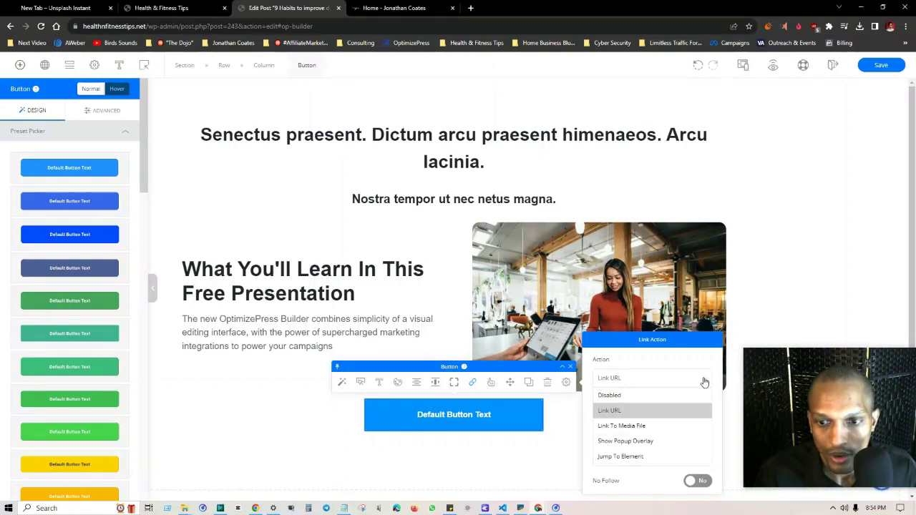
click(639, 442)
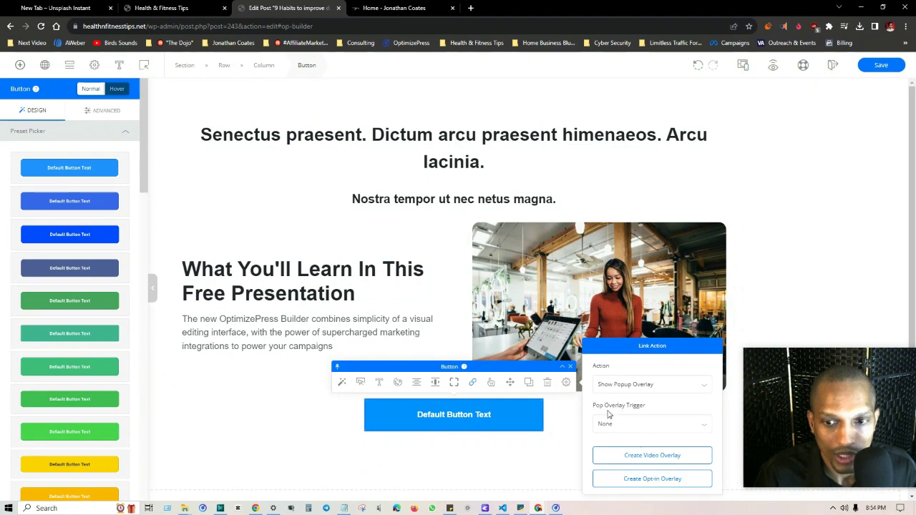
click(701, 427)
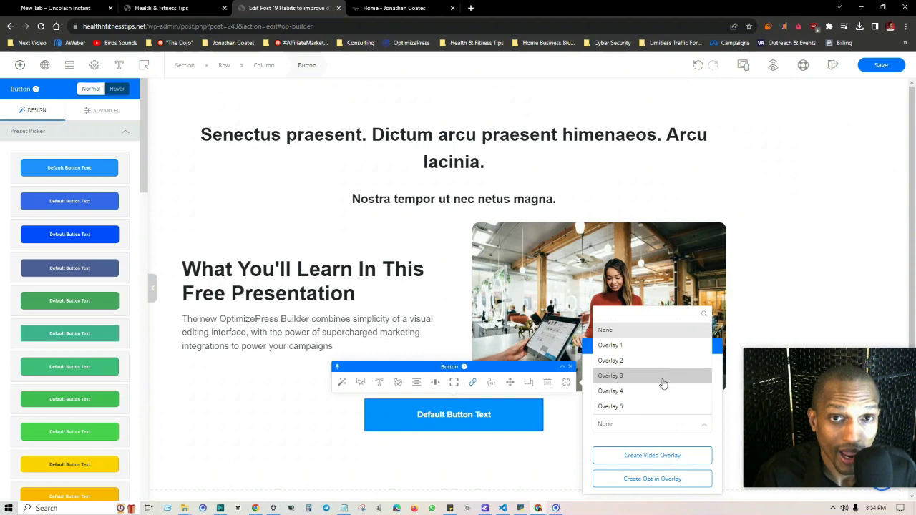
click(614, 407)
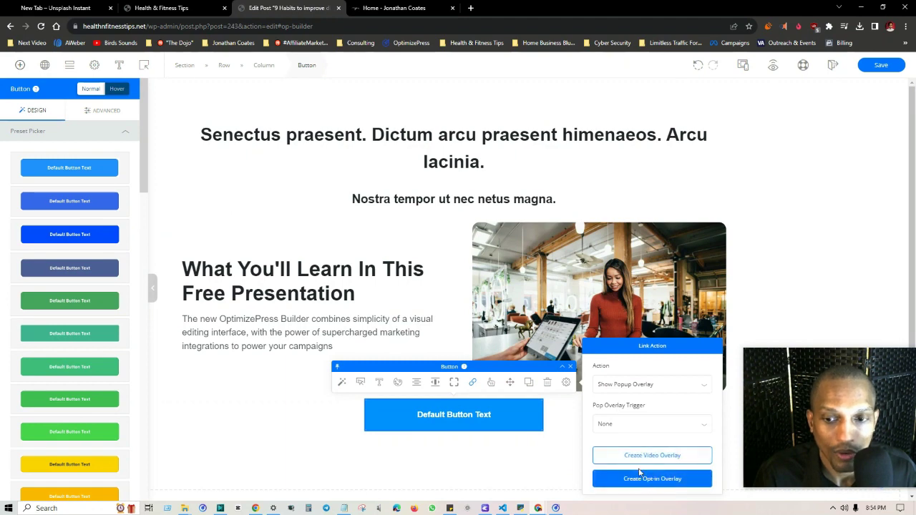
click(637, 423)
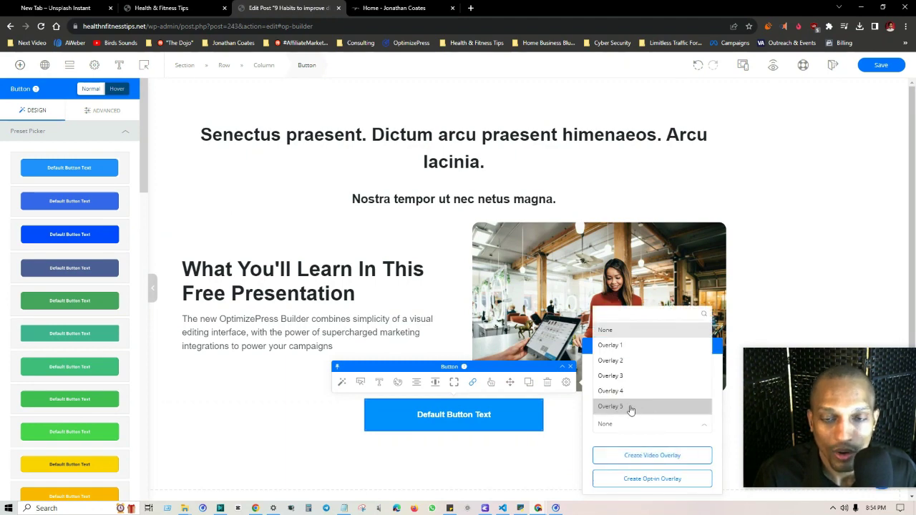
click(631, 407)
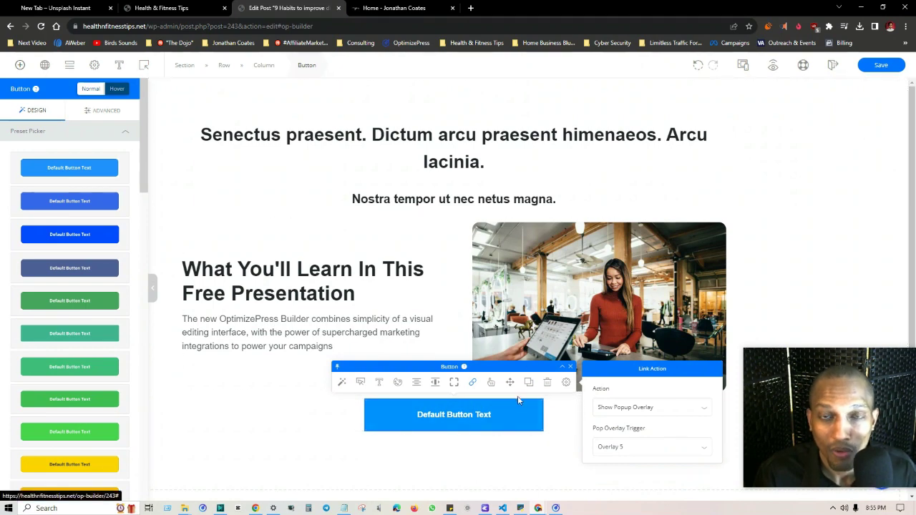
click(546, 412)
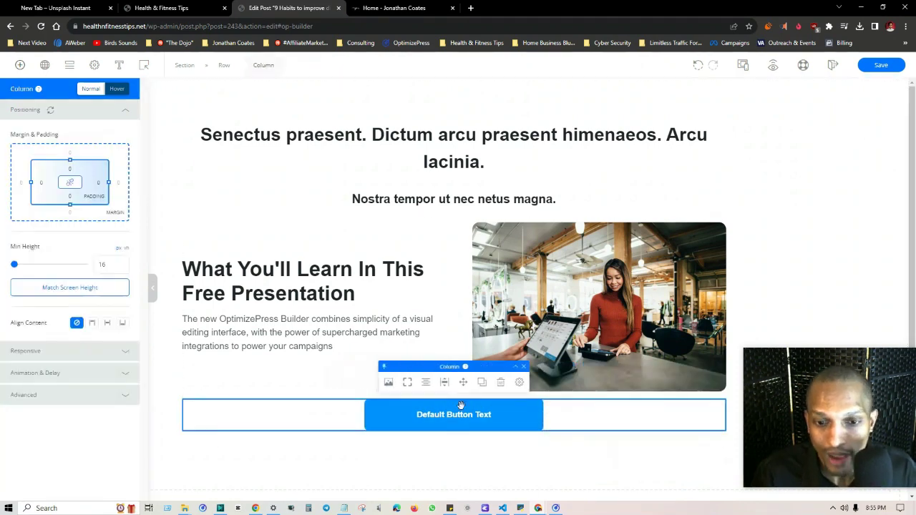
Step: Save the post and preview it live in a new browser tab
click(881, 65)
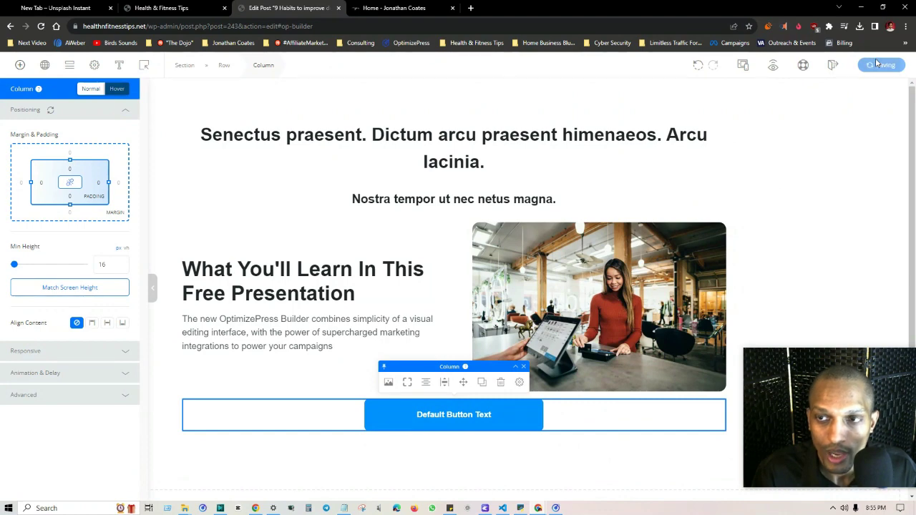
click(774, 66)
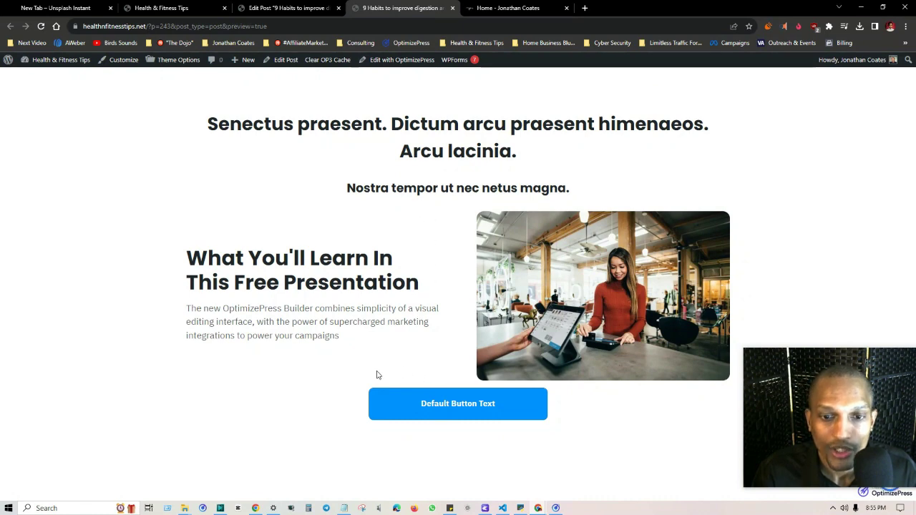
Step: Verify Default Button Text opens the REGISTER YOUR SPOT NOW popup, then go to Dashboard
click(470, 404)
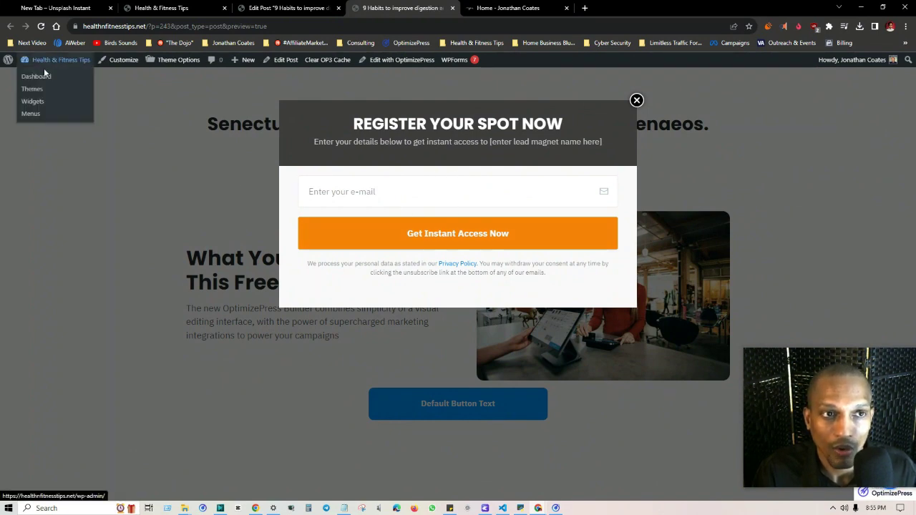
click(43, 76)
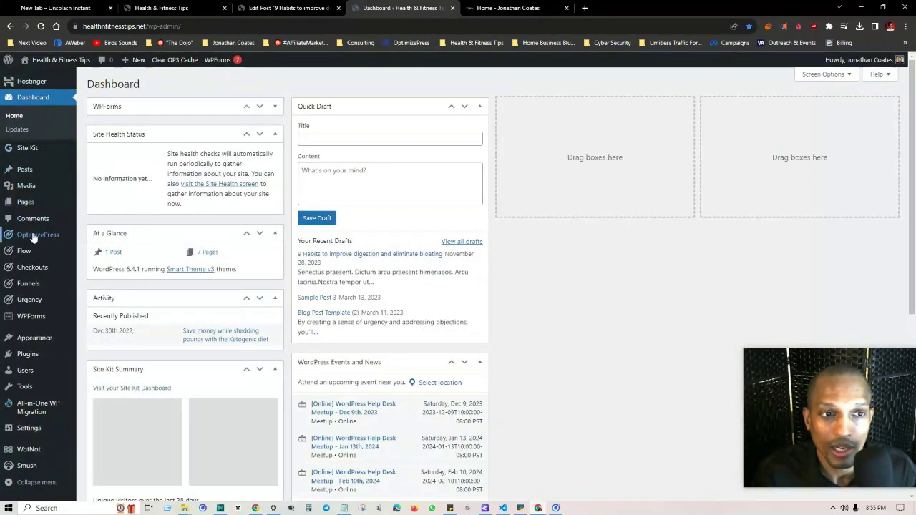
Step: Go back from the dashboard to the Edit Post builder tab
mouse_move(32, 235)
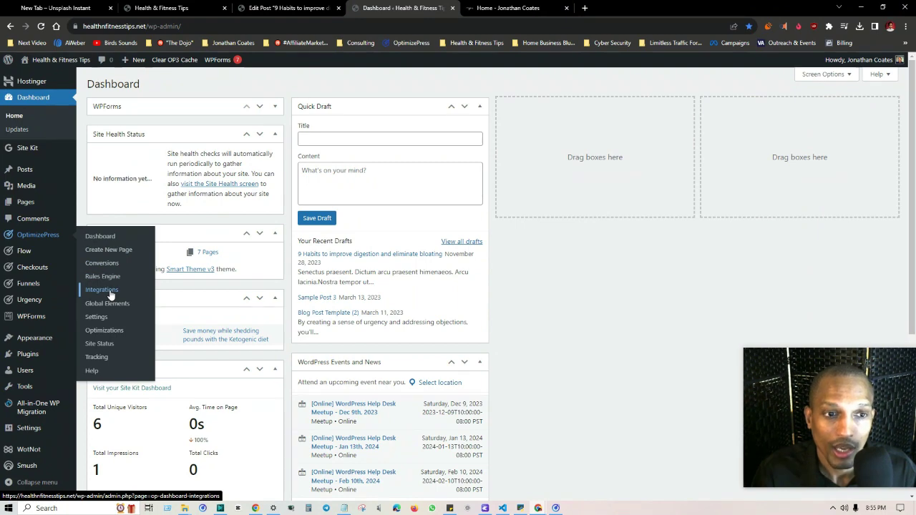
click(286, 8)
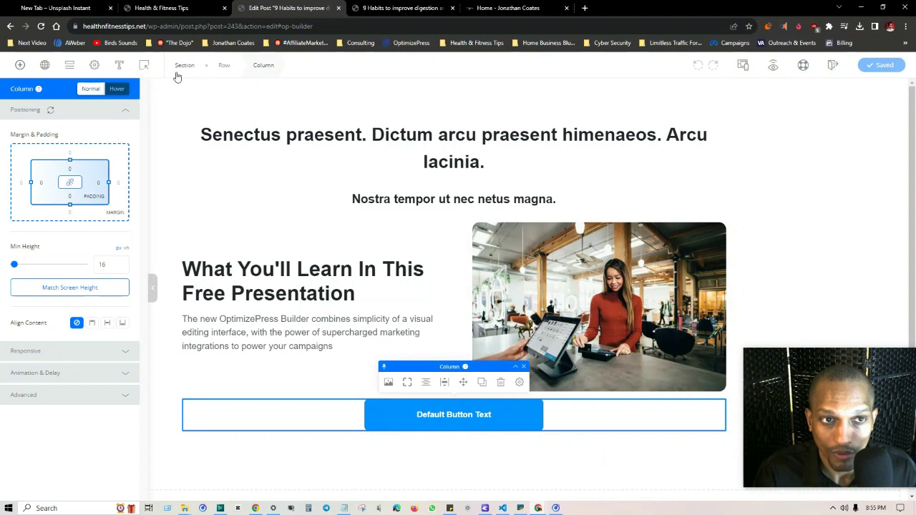
Step: Edit Overlay 5 in the popup editor and show its Optin Form's Integration Options
click(94, 65)
click(303, 68)
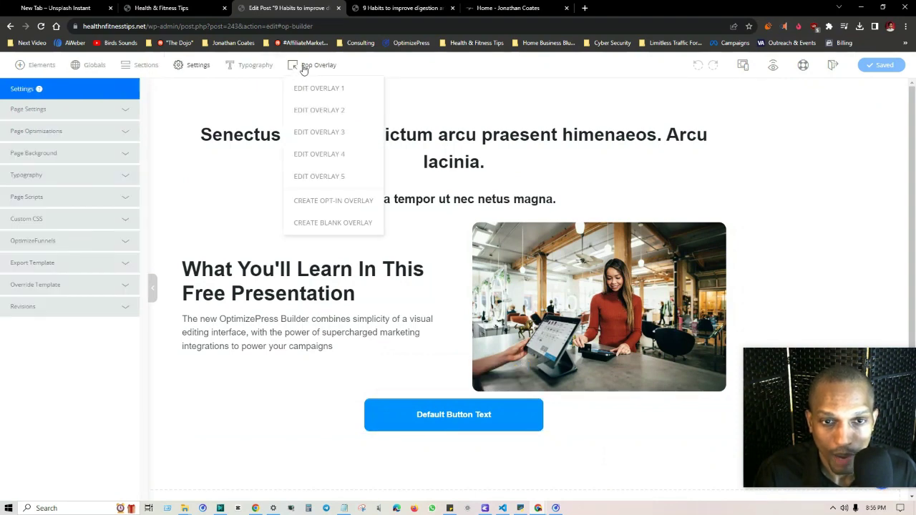
click(313, 179)
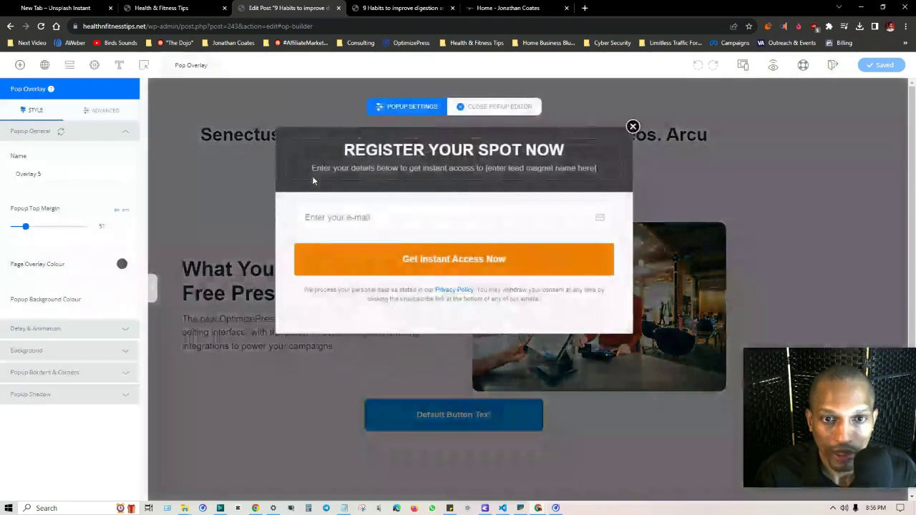
click(454, 272)
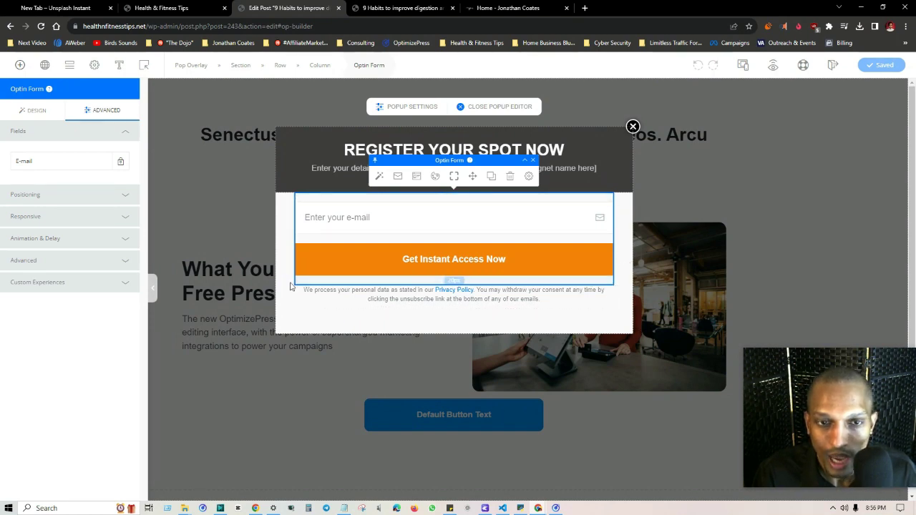
click(358, 220)
click(355, 257)
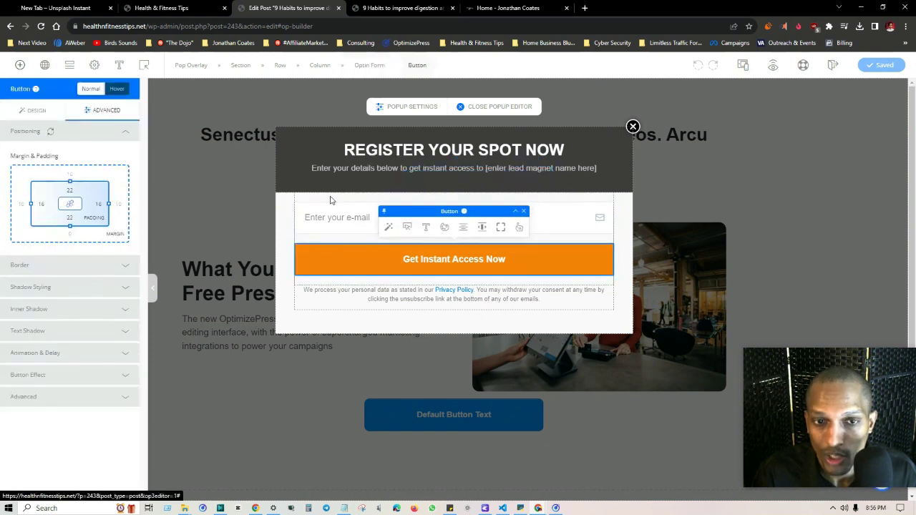
click(294, 200)
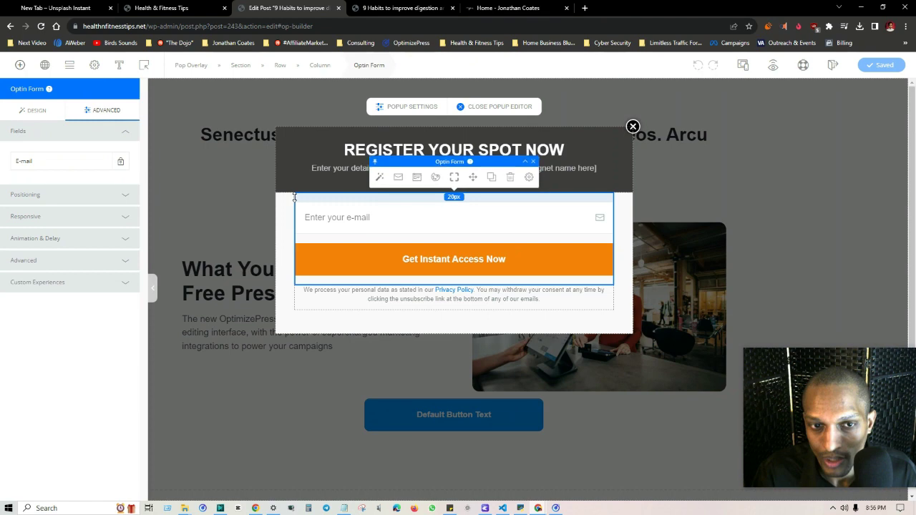
click(398, 176)
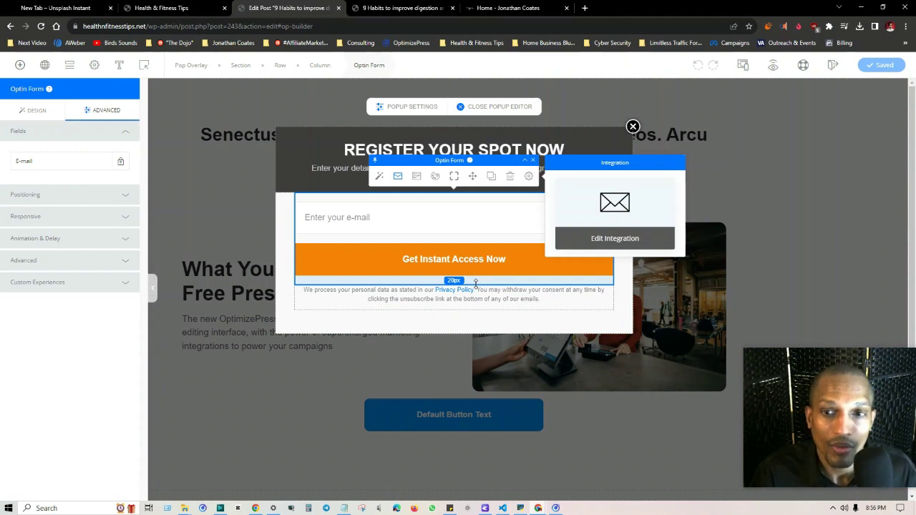
Step: Select the e-mail input and review its animation trigger and advanced settings, leaving the trigger at None
click(482, 216)
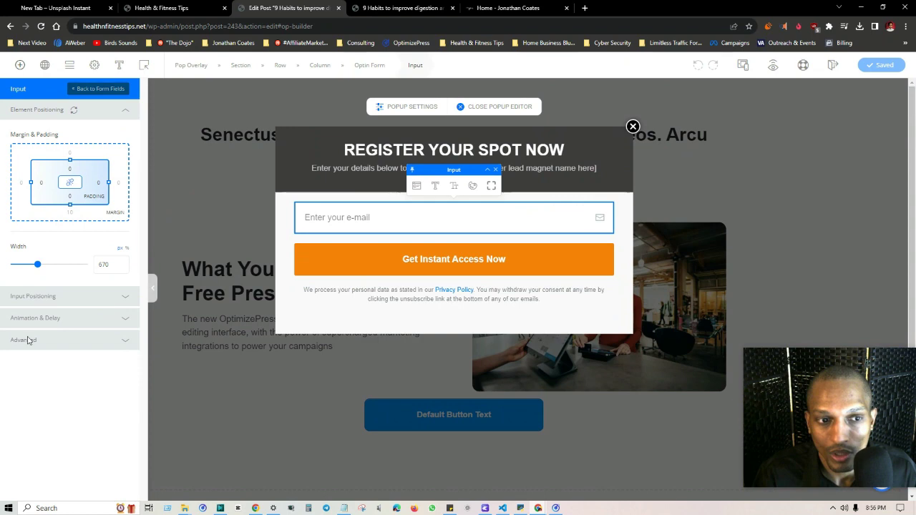
click(127, 321)
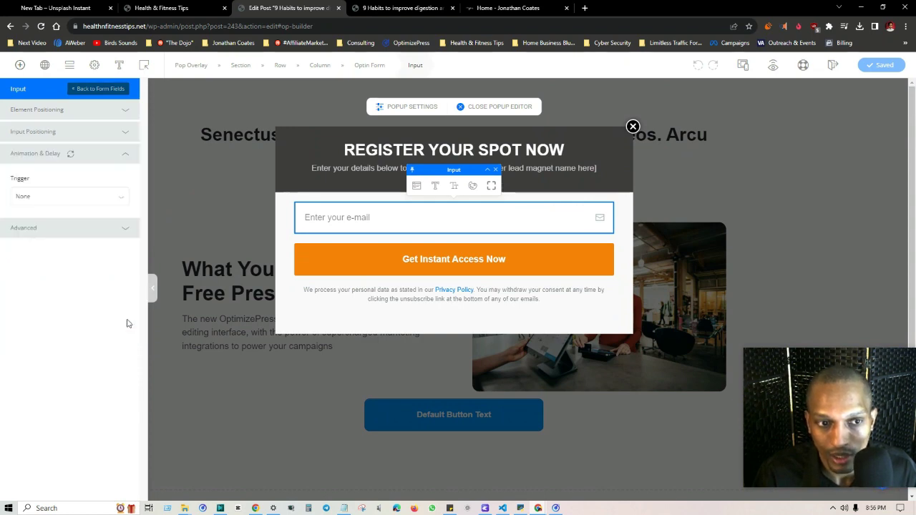
click(121, 198)
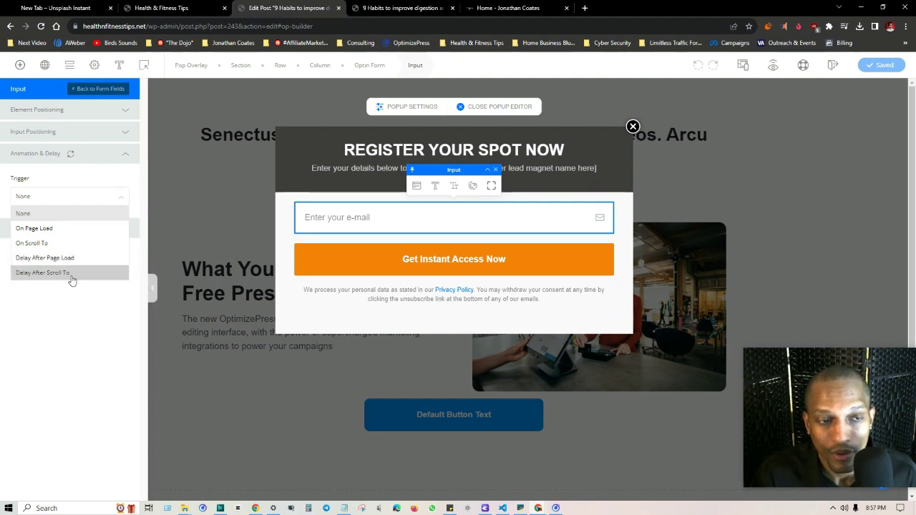
click(96, 334)
click(122, 200)
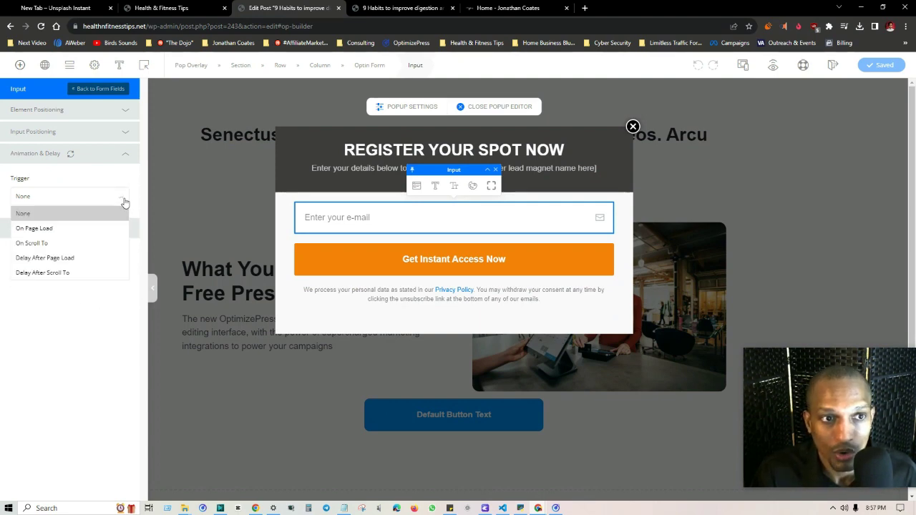
click(125, 154)
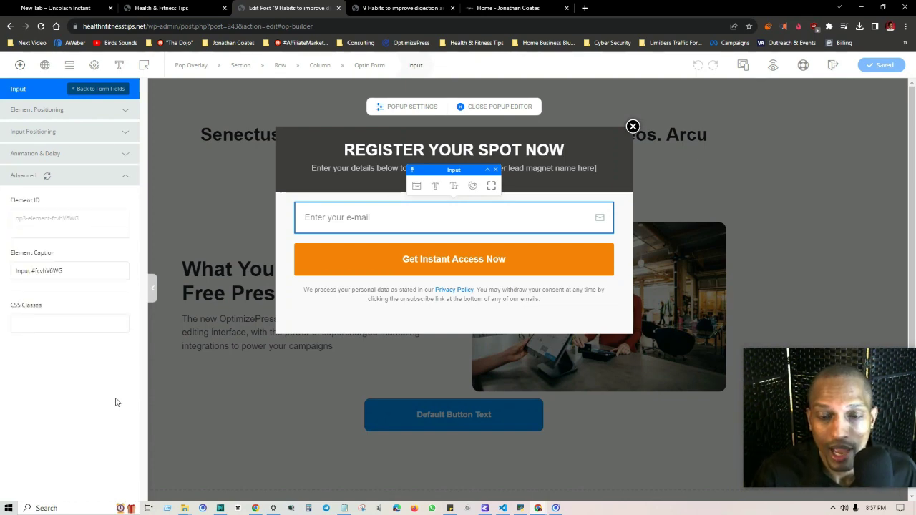
click(125, 178)
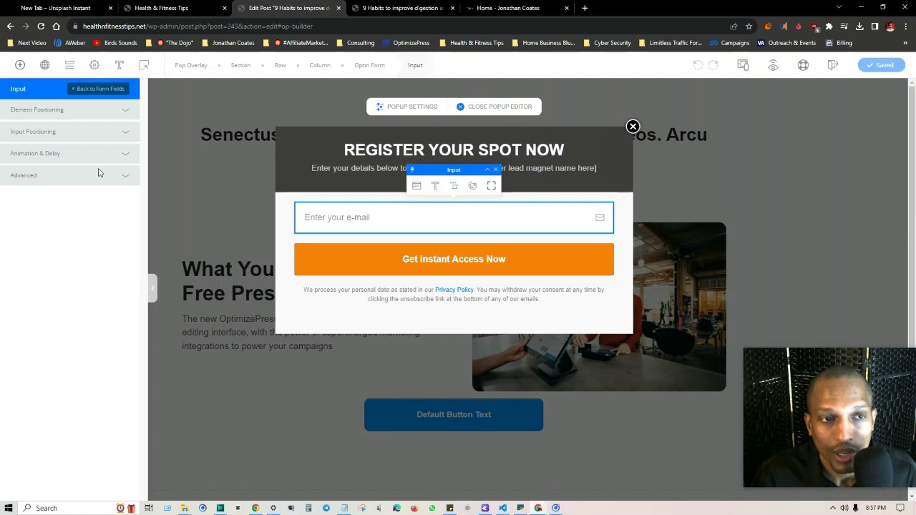
Step: Narrow the e-mail field's width to 663 in its layout settings and close the popup editor
click(125, 135)
click(125, 135)
click(122, 111)
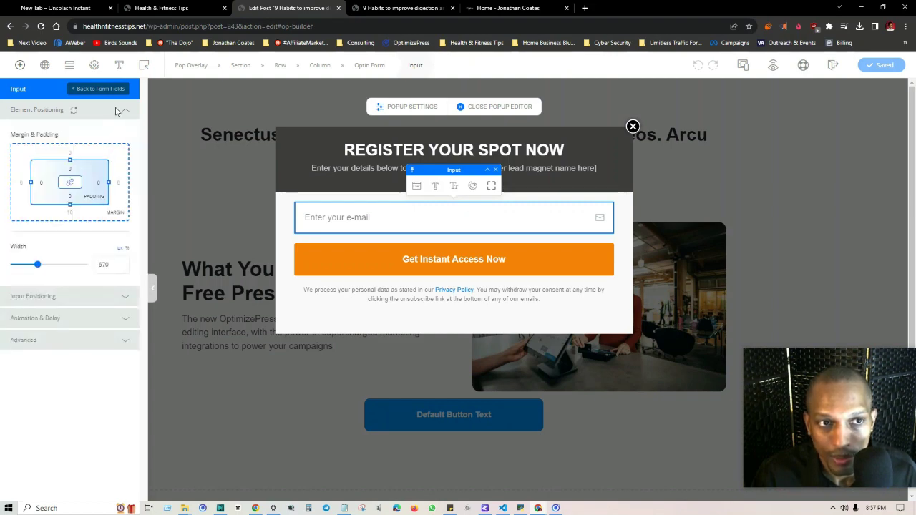
drag(38, 264, 38, 266)
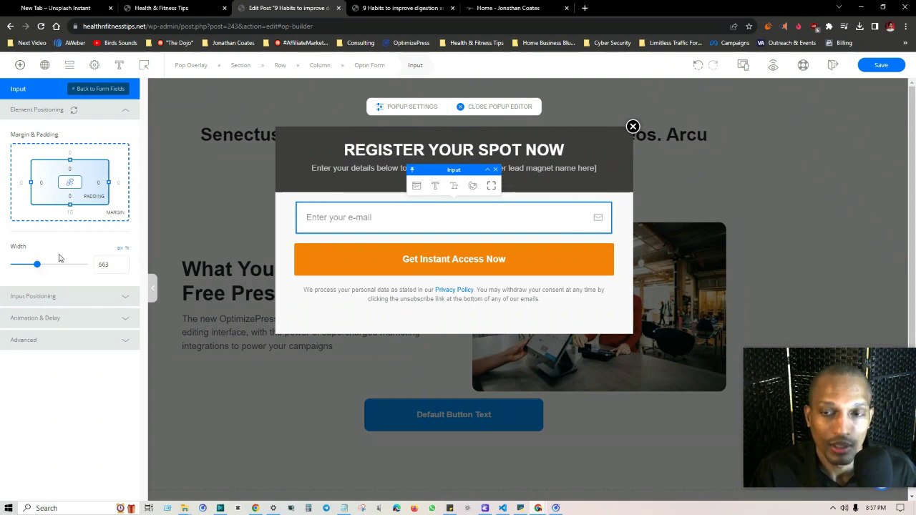
click(633, 127)
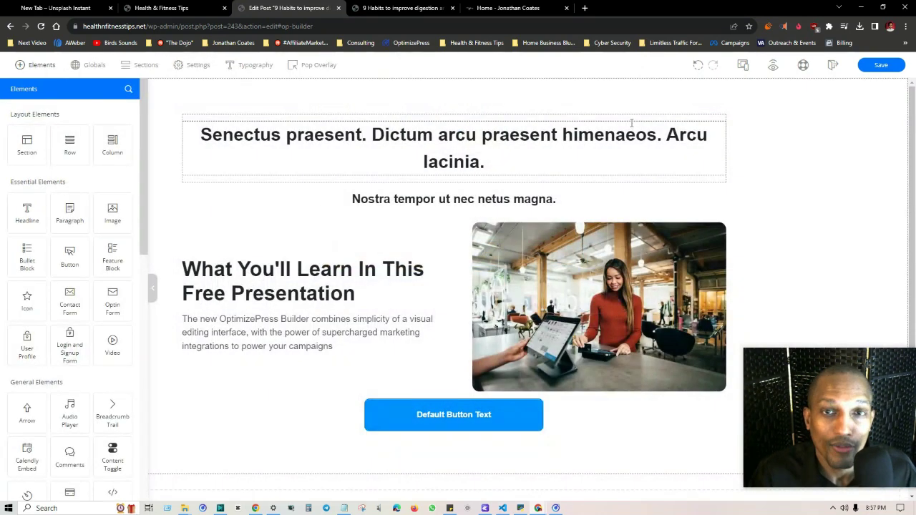
Step: Save the post, then on the live Jonathan Coates site close the newsletter popup and go to Blog
click(879, 65)
click(509, 8)
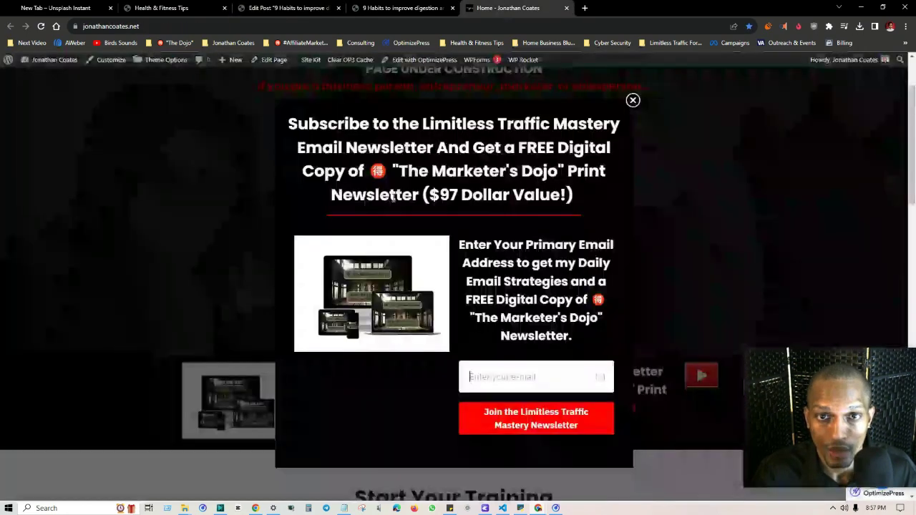
click(632, 100)
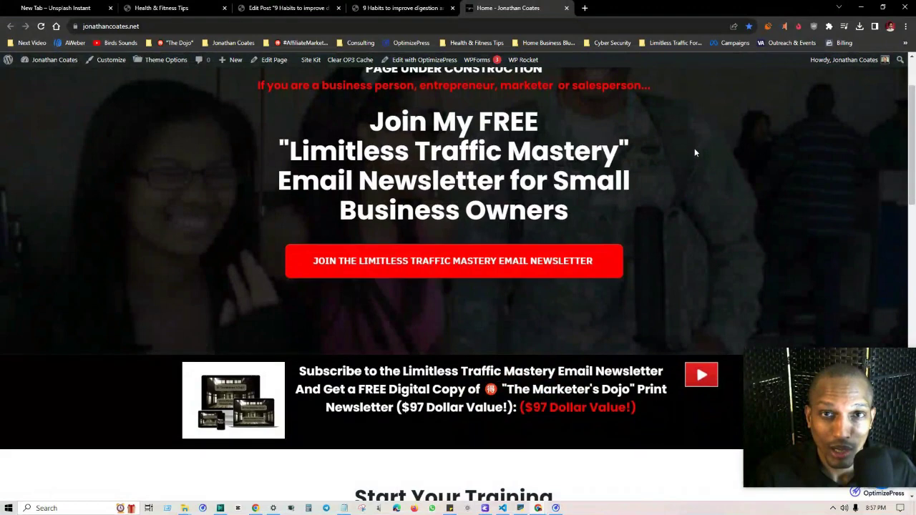
scroll(691, 154, up, 2)
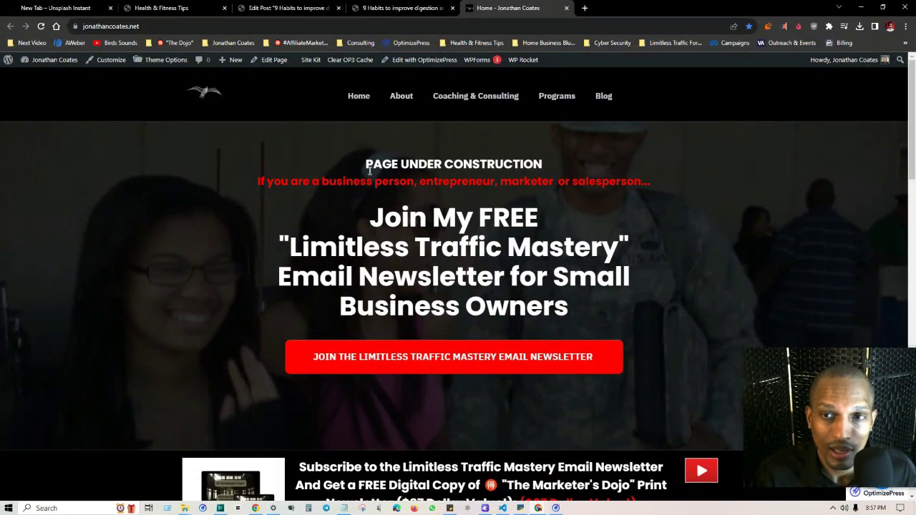
click(604, 104)
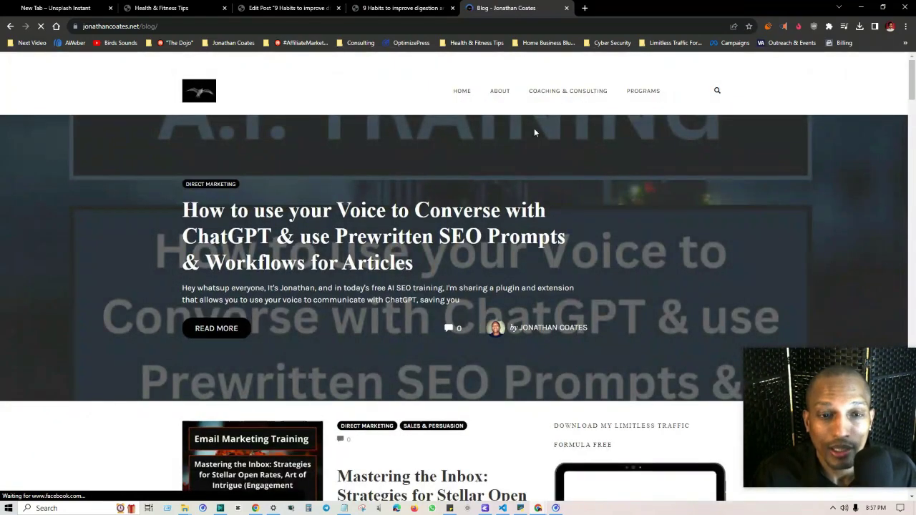
Step: Browse down the Blog page and open the sidebar's Limitless Traffic Formula ebook download
scroll(459, 150, down, 5)
scroll(459, 150, down, 6)
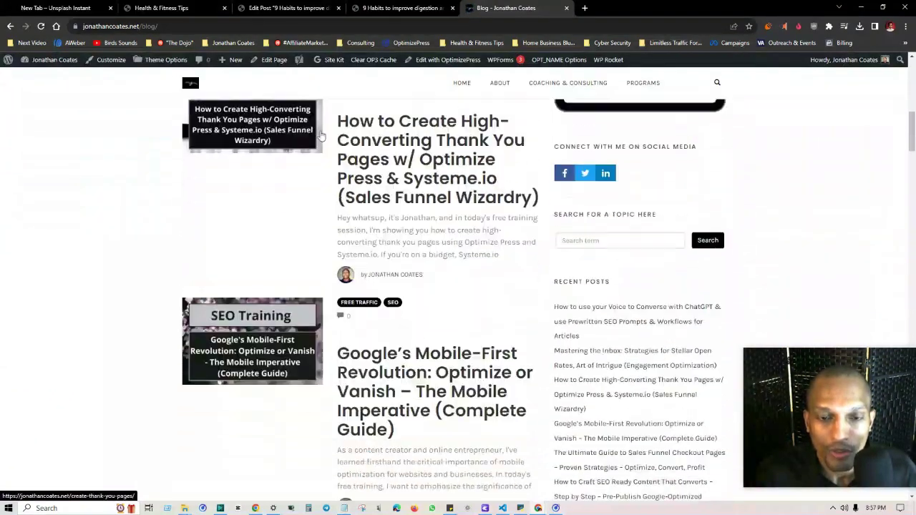
scroll(551, 215, down, 5)
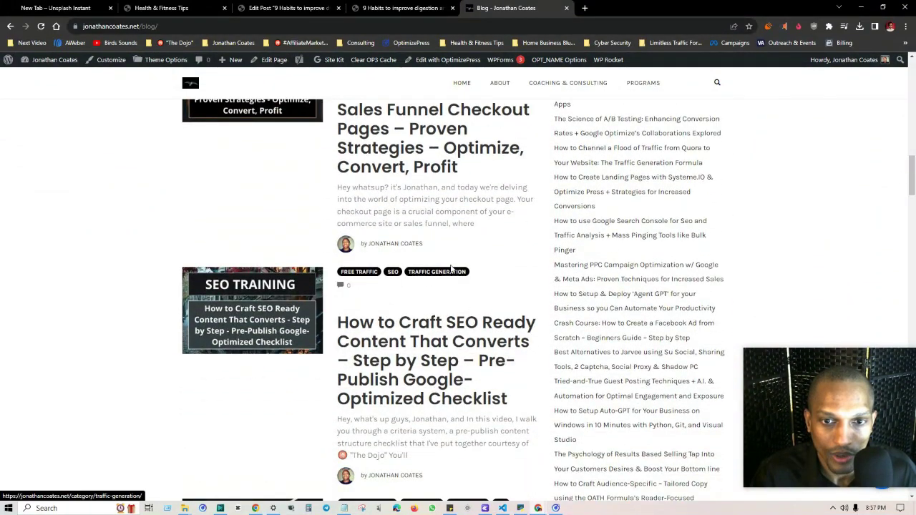
scroll(426, 247, down, 3)
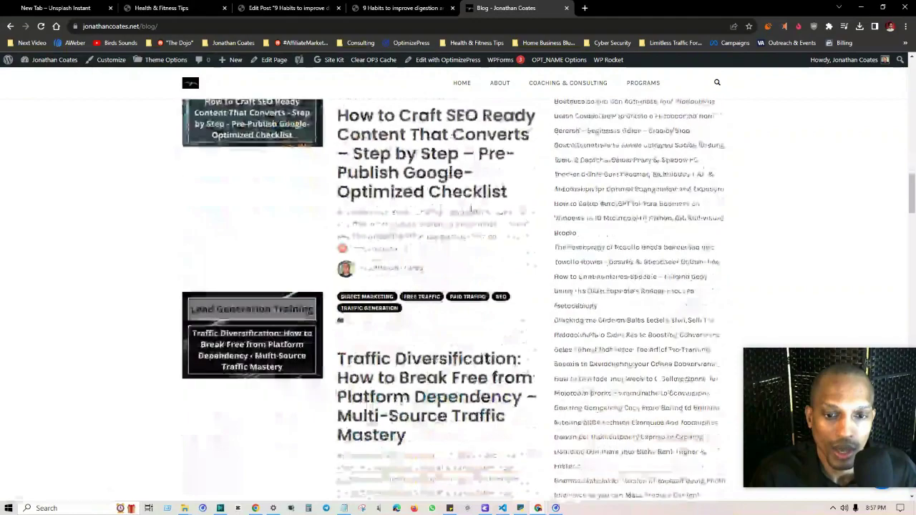
scroll(458, 286, down, 3)
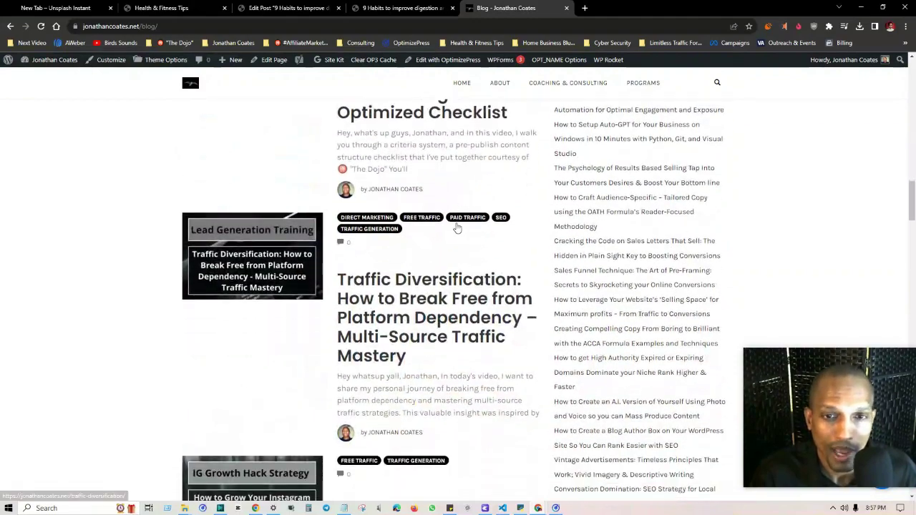
scroll(445, 117, down, 1)
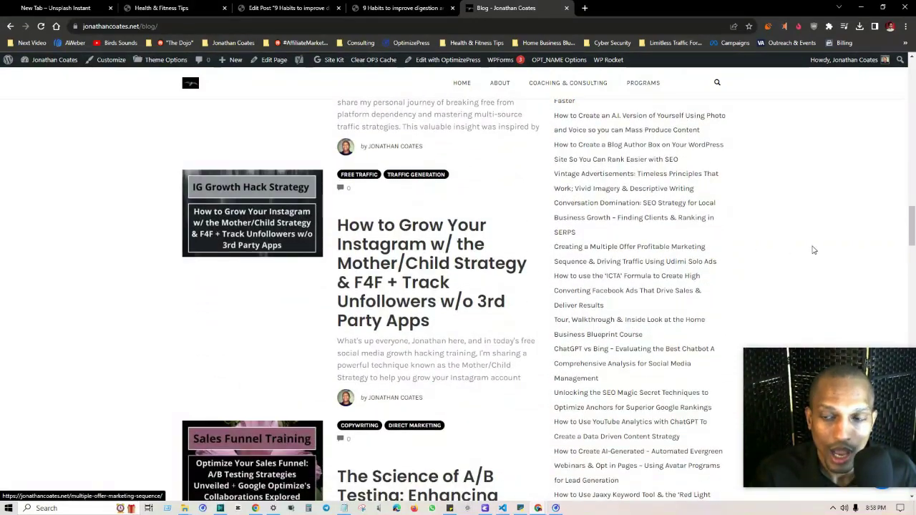
drag(912, 234, 470, 322)
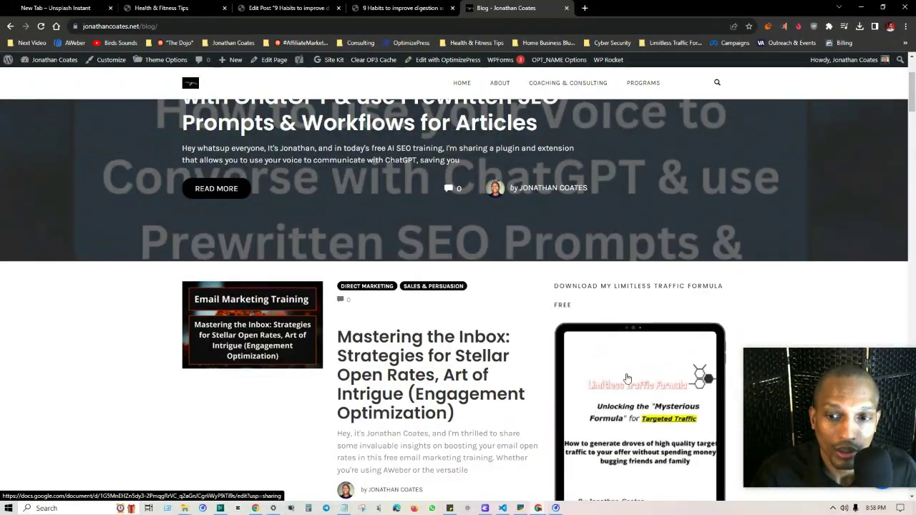
scroll(569, 276, up, 1)
scroll(616, 347, down, 2)
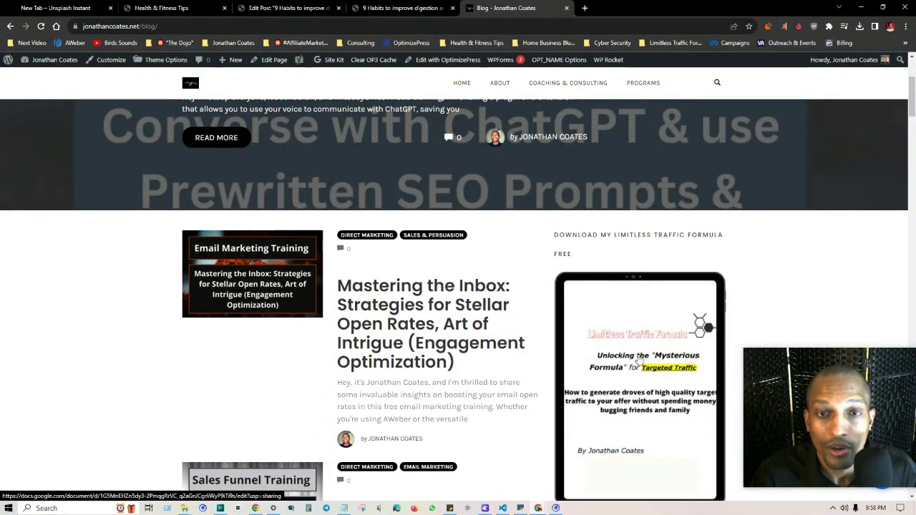
click(638, 359)
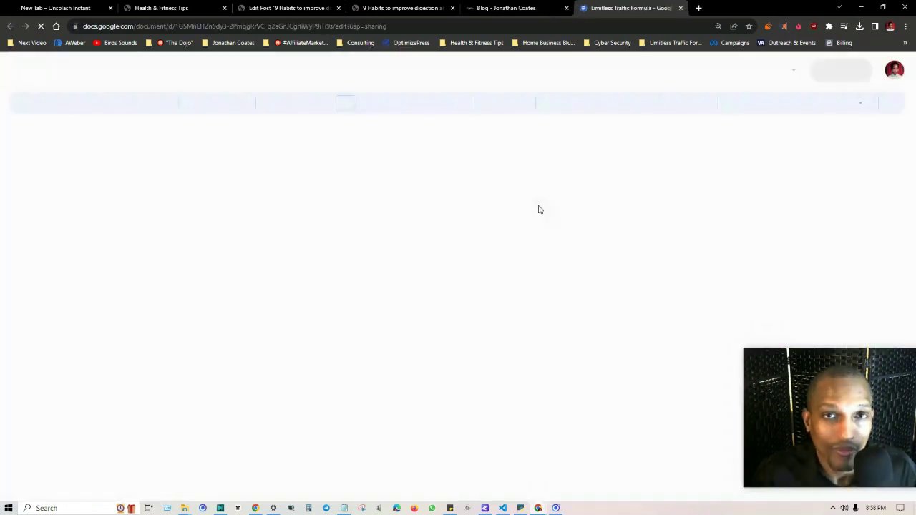
Step: Find the doc's Contents list and follow its Day 5 link to the daily consistency section
scroll(399, 180, down, 3)
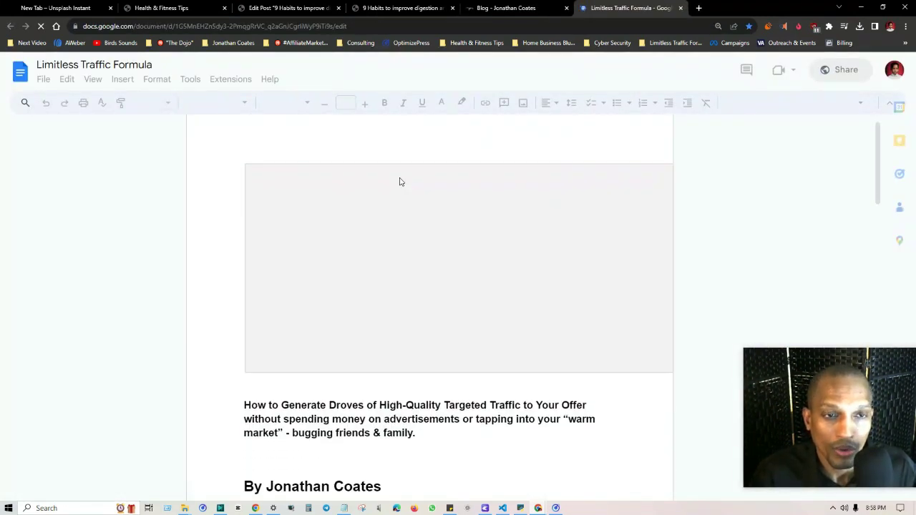
scroll(371, 192, down, 7)
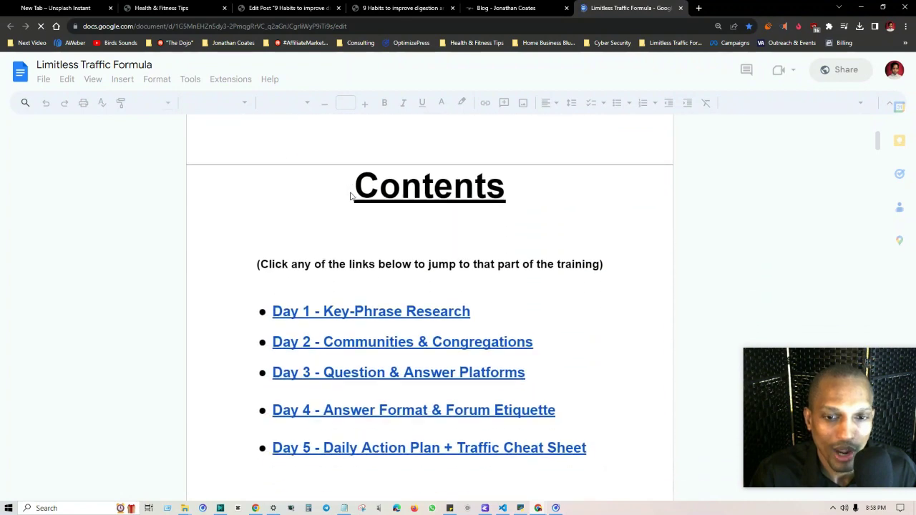
scroll(351, 196, down, 3)
scroll(452, 200, up, 5)
scroll(452, 199, up, 3)
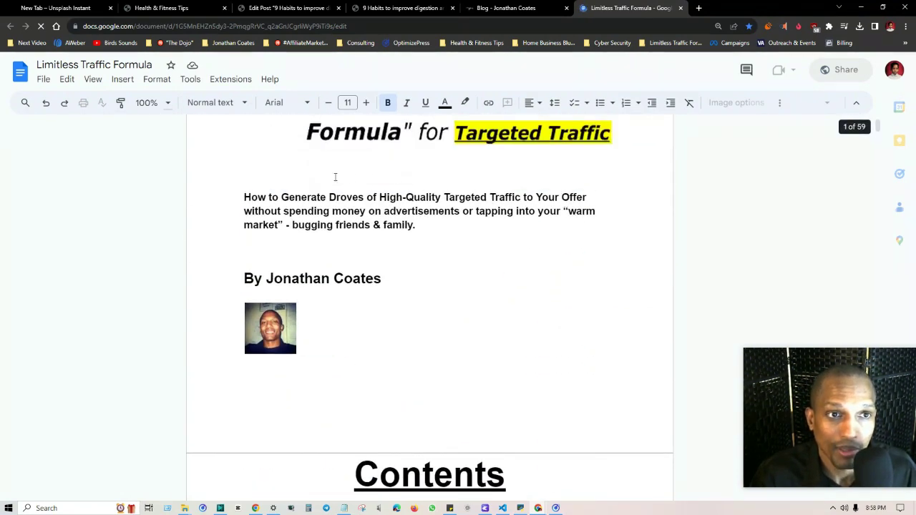
scroll(571, 241, down, 8)
scroll(373, 204, up, 3)
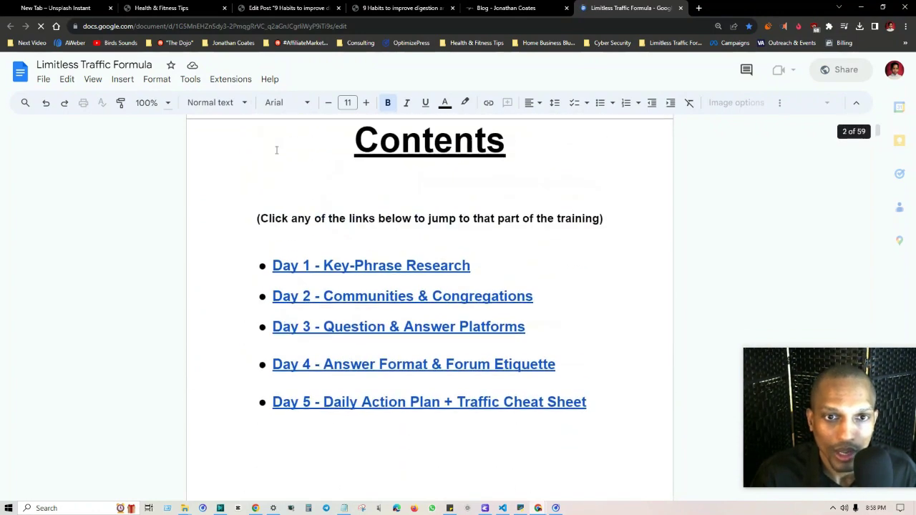
click(376, 404)
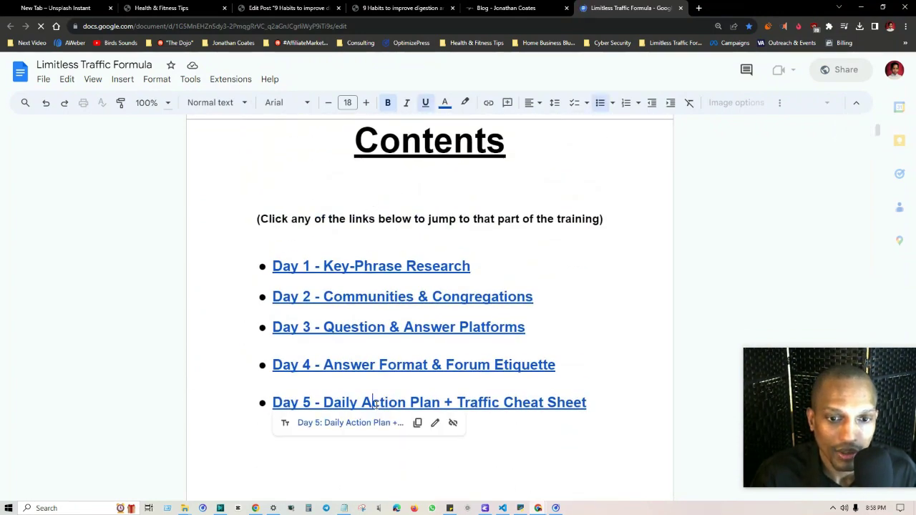
click(372, 426)
scroll(455, 267, down, 15)
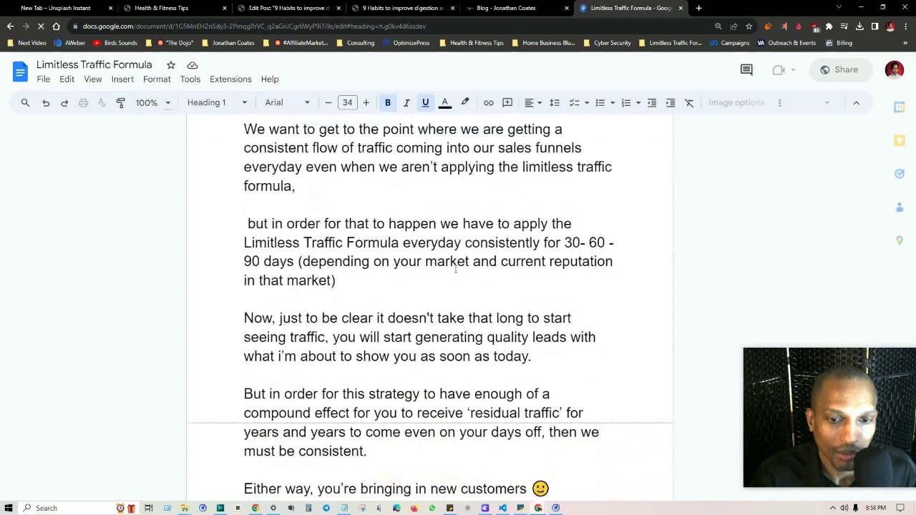